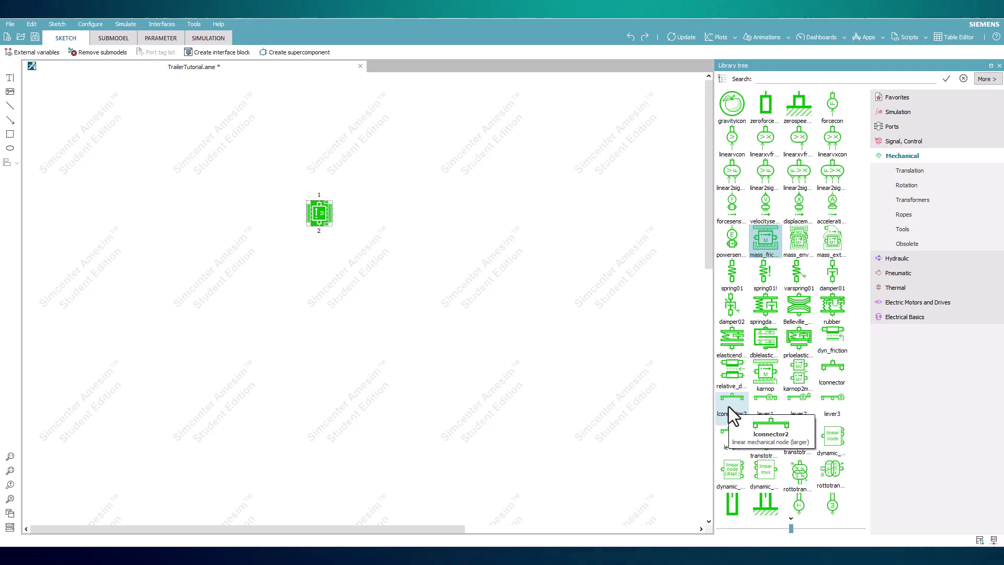
Attach a larger linear mechanical node (lconnector2) beneath the mass and connect a spring-damper to each of the node's two lower ports.
drag(729, 406, 319, 234)
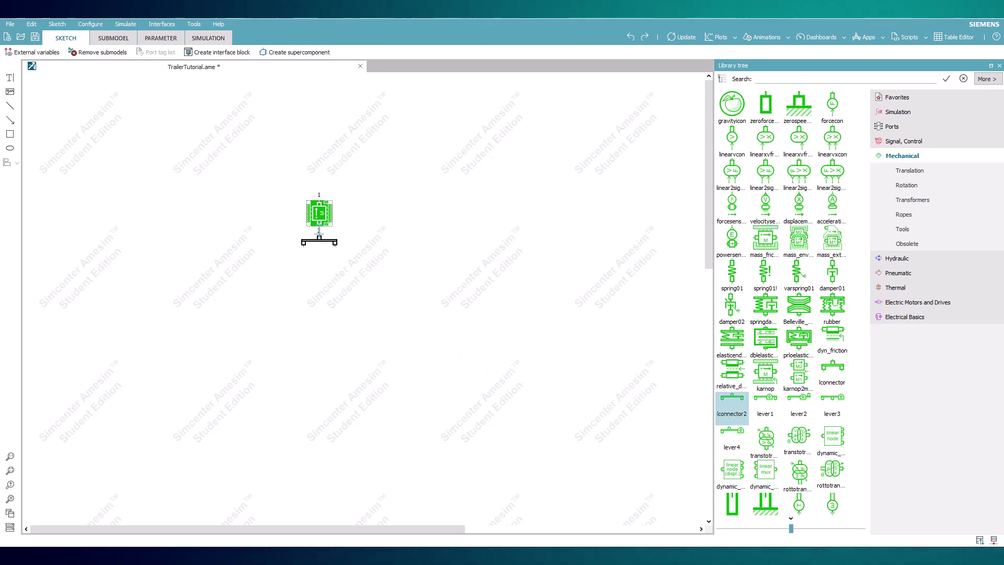
click(456, 229)
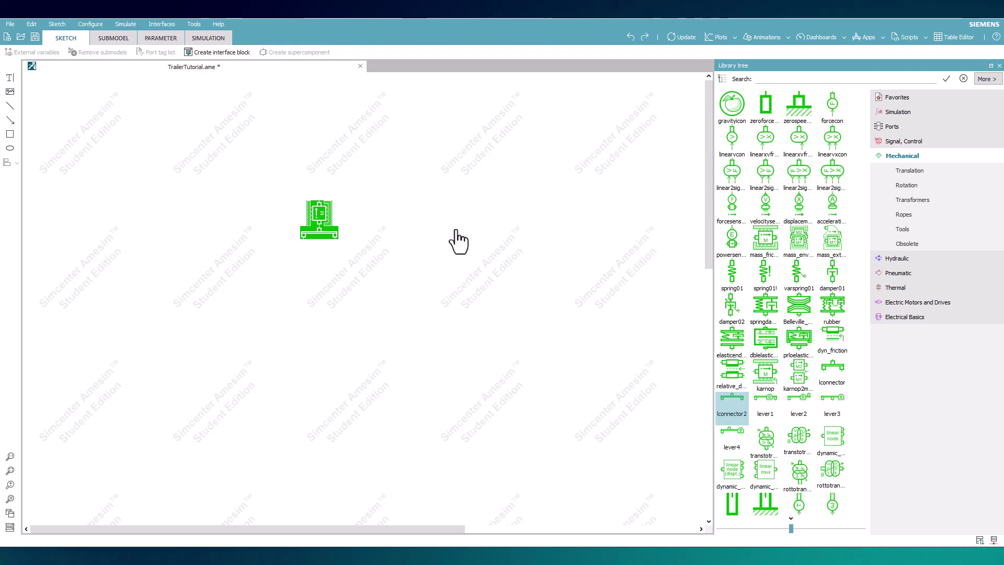
drag(766, 313, 303, 251)
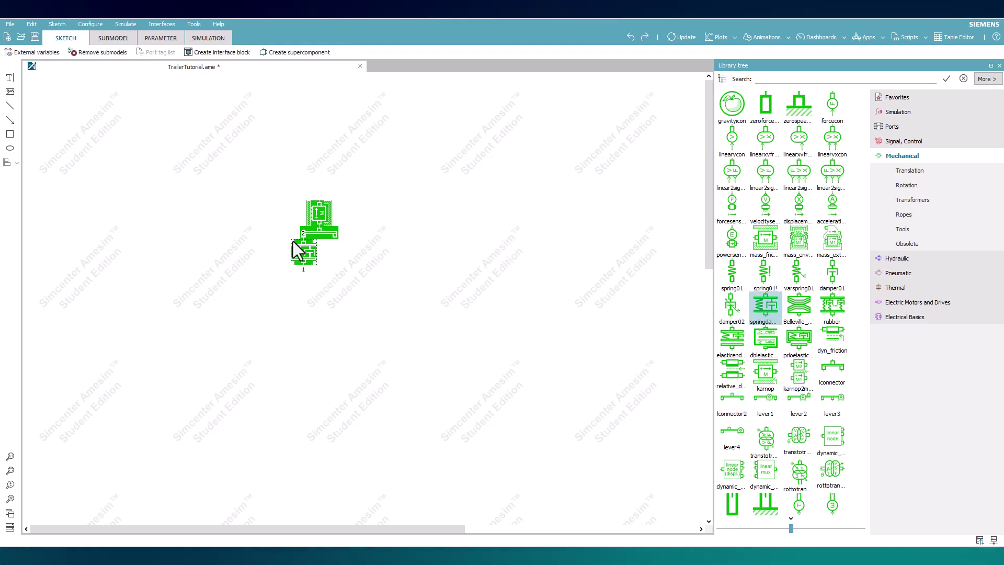
key(ctrl+c)
key(ctrl+v)
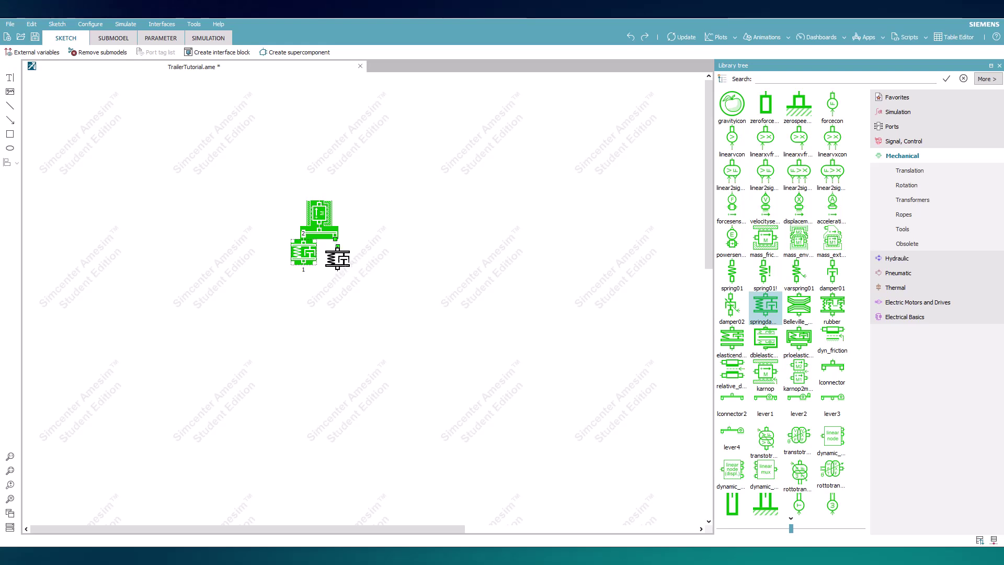
click(339, 251)
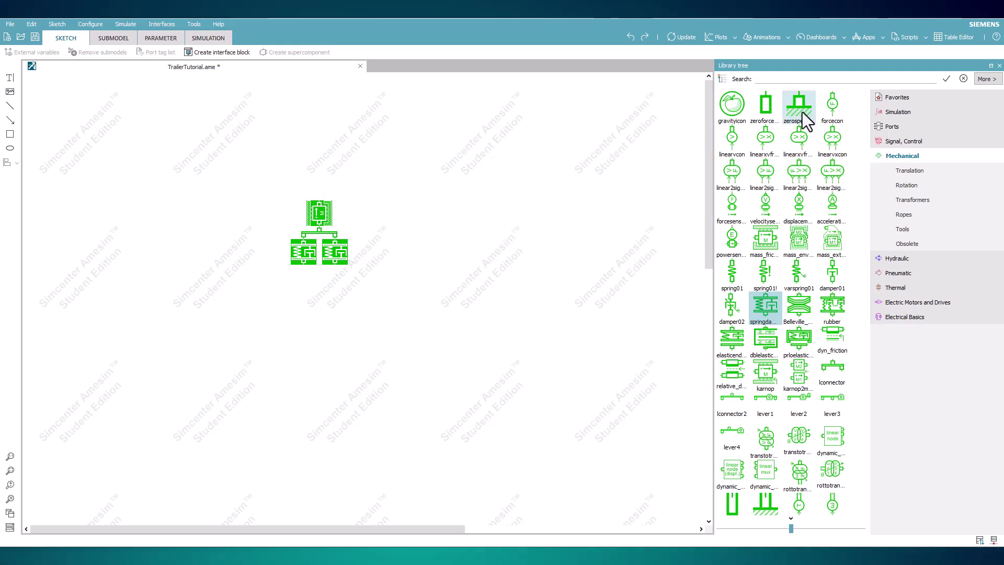
Ground both spring-dampers with zero speed sources and cap the mass's upper port with a zero force source.
drag(802, 112, 335, 269)
drag(764, 109, 319, 195)
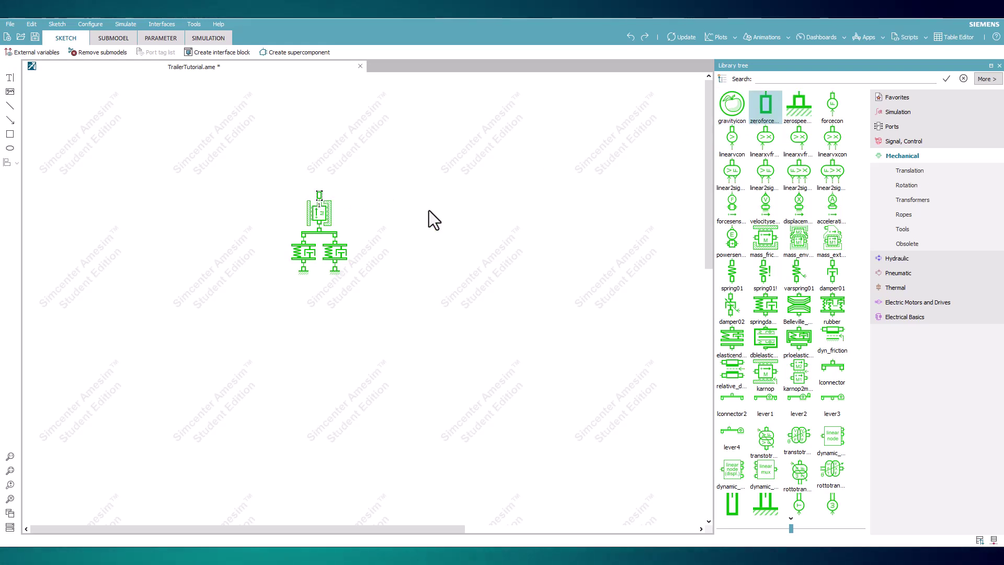
click(453, 234)
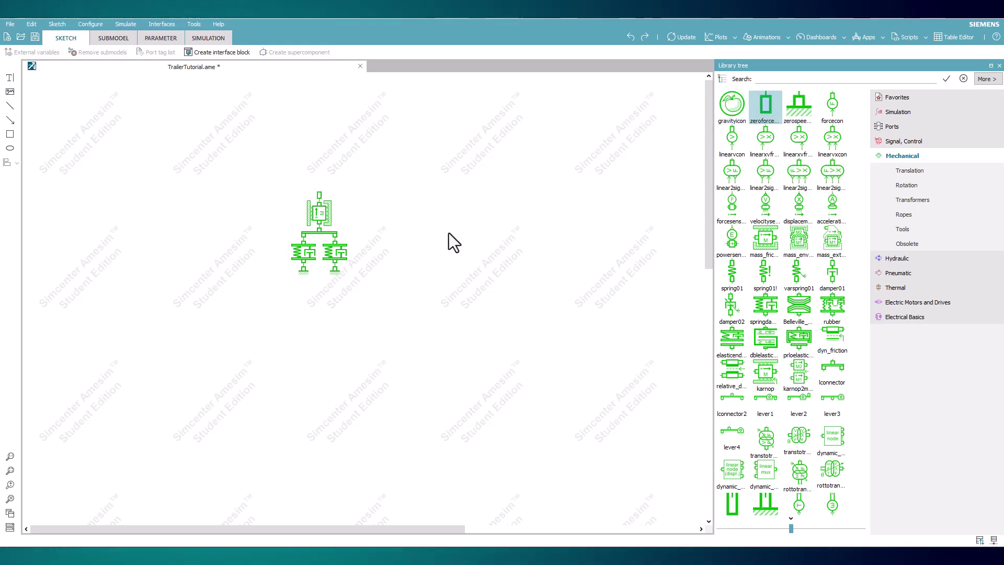
Assign the premier submodels to all components in Submodel mode and switch to Parameter mode.
click(128, 39)
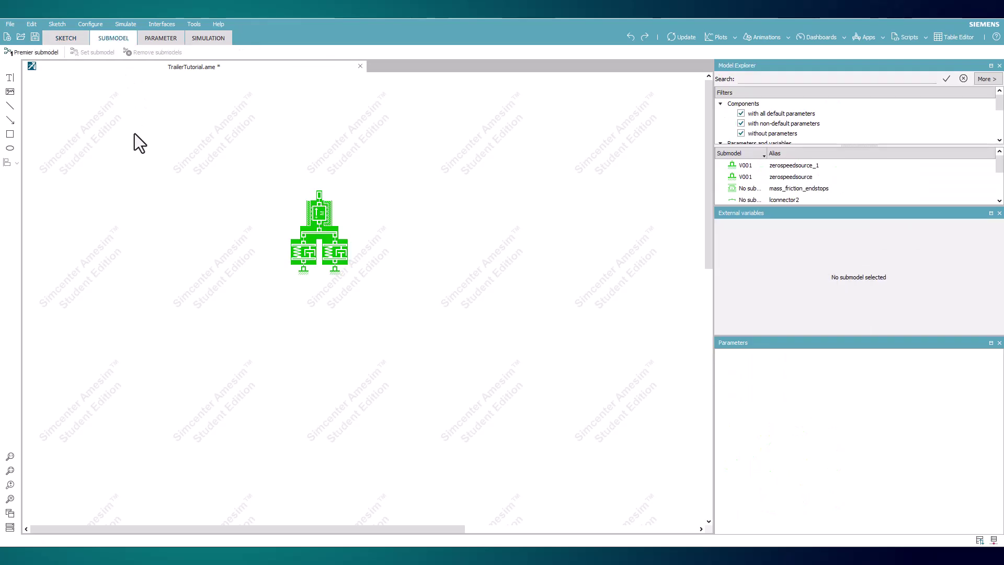
key(F7)
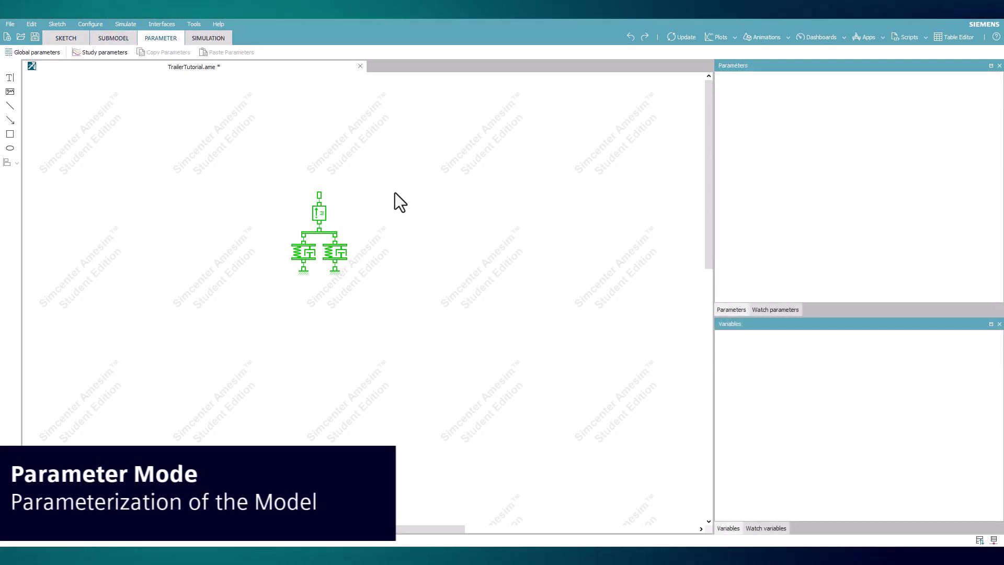
Open the global parameter setup and add a new real parameter.
click(42, 54)
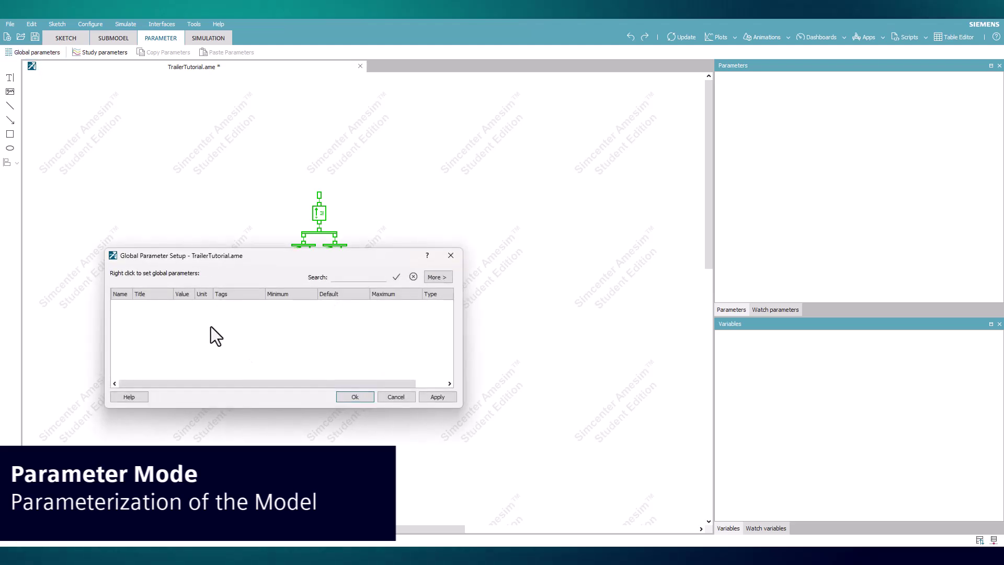
right_click(211, 320)
mouse_move(243, 344)
click(320, 347)
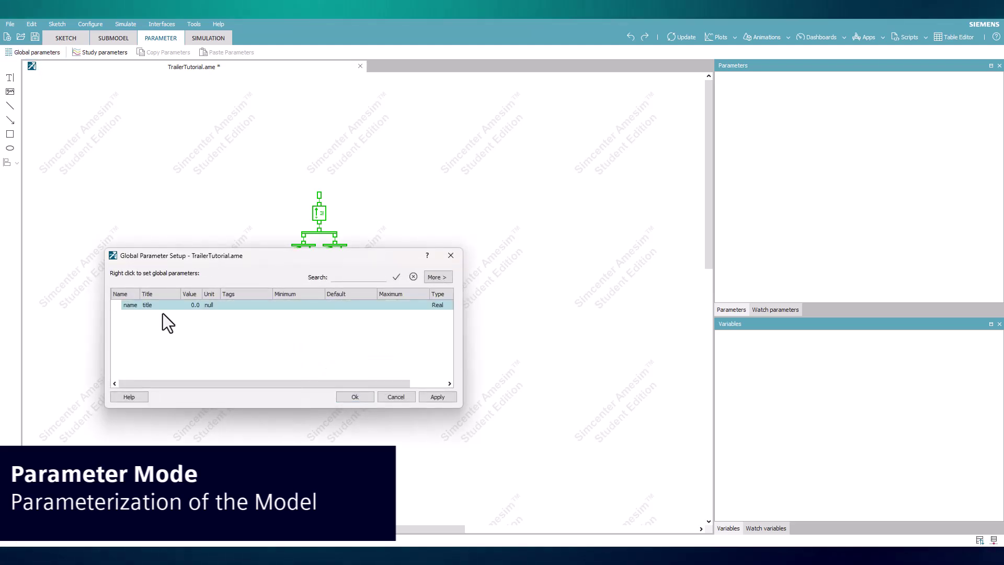
Define the new global parameter as m, titled "mass fo trailer", with value 1000 and unit kg, and accept the setup.
double_click(128, 306)
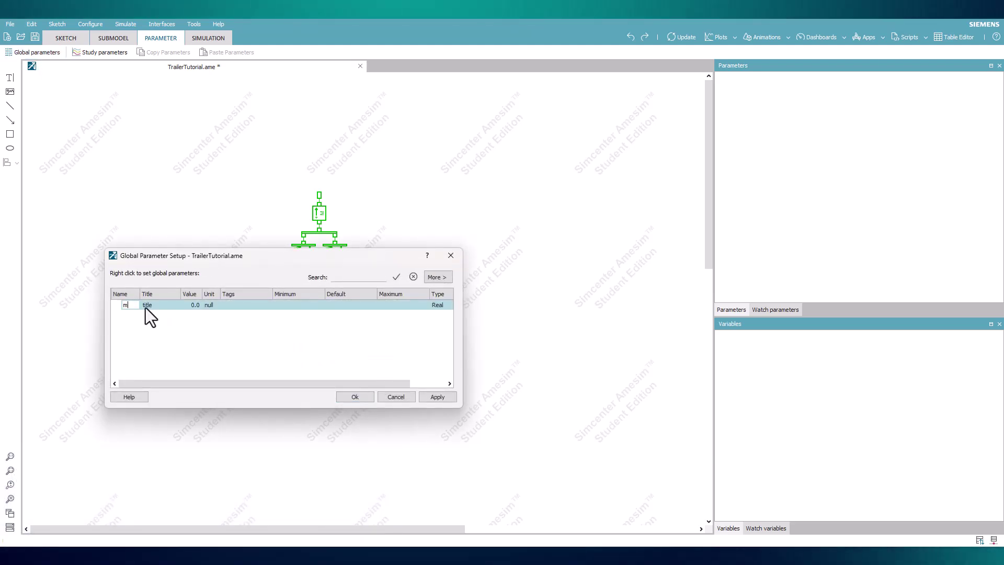
key(Tab)
text(mass f)
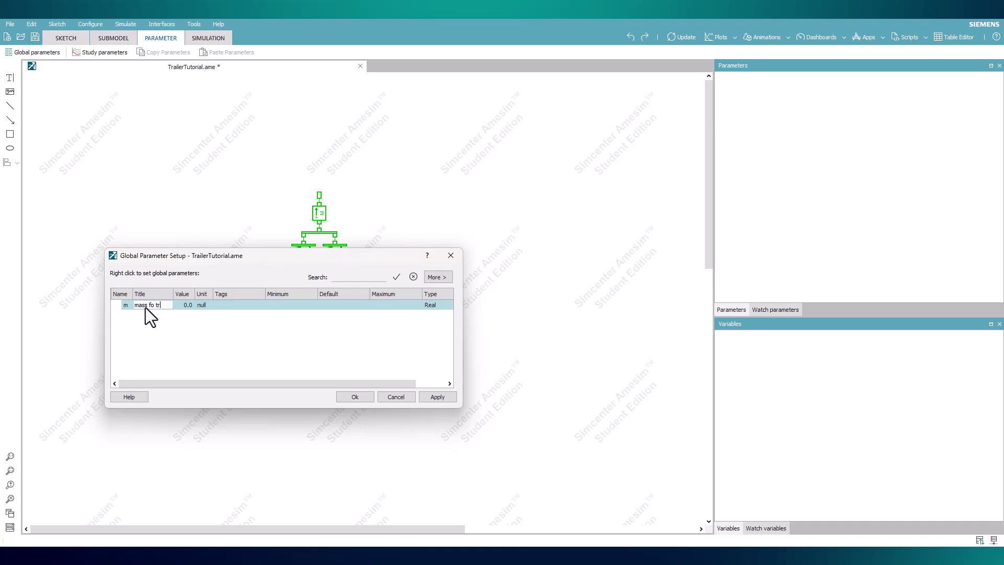
text(o trailer)
key(Tab)
text(1)
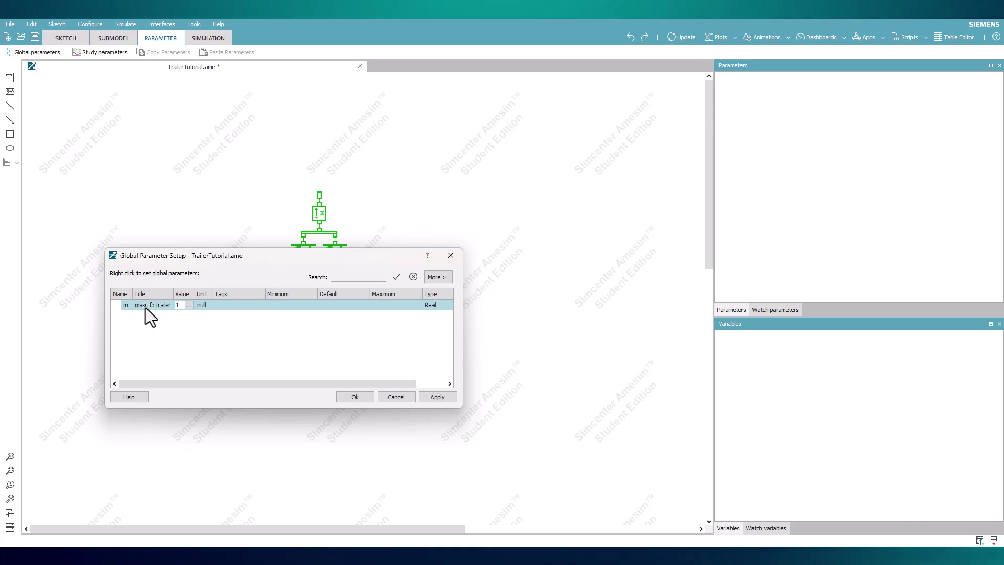
text(00000)
key(Tab)
text(kg)
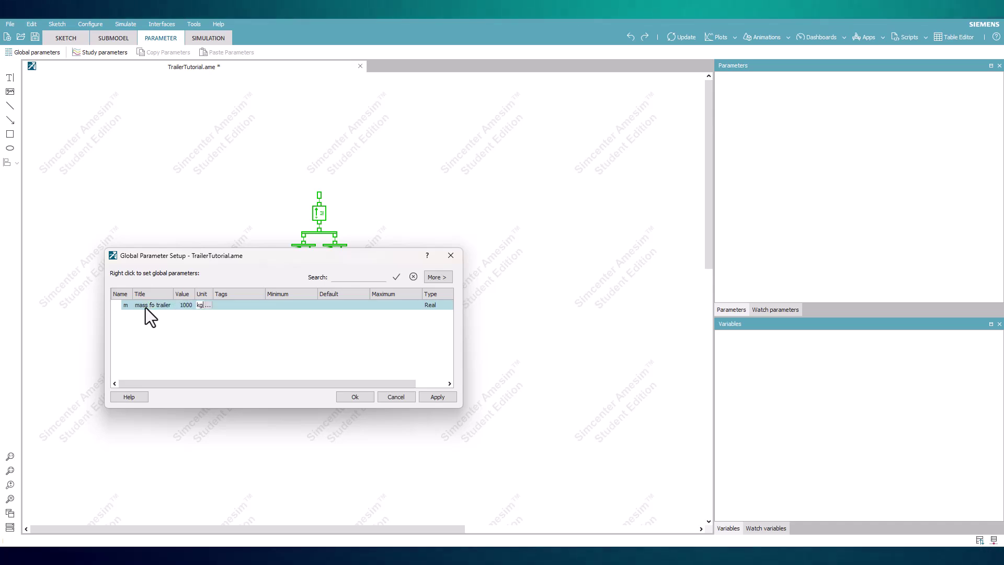
click(357, 399)
Set the mass component's mass to the global parameter m and its inclination to -90 degrees.
click(318, 214)
double_click(862, 150)
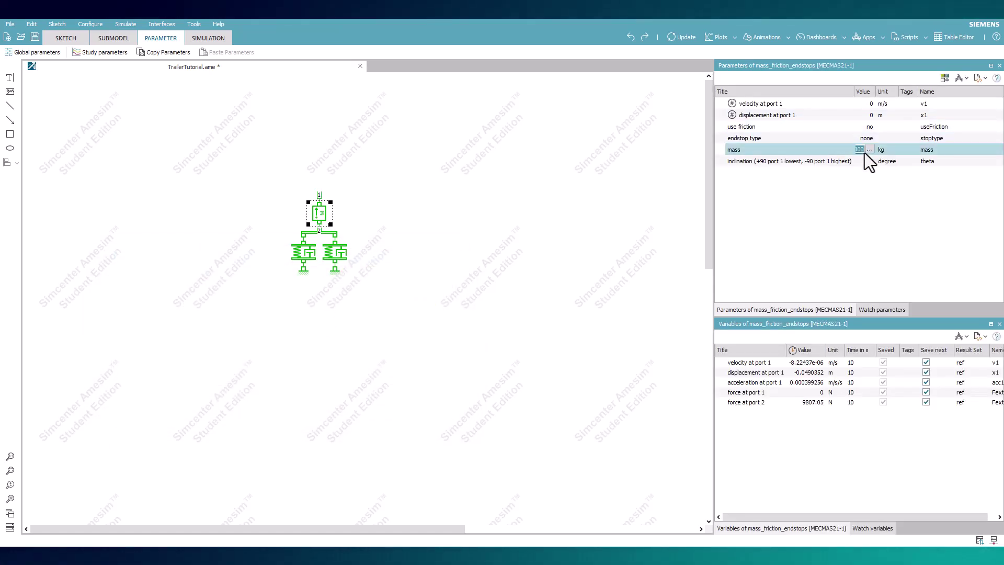
text(m)
double_click(861, 161)
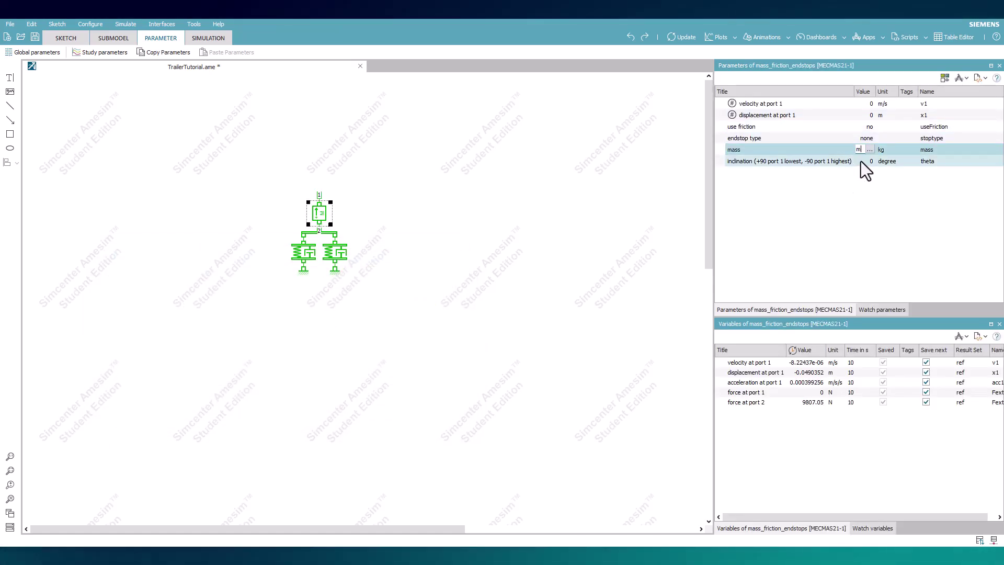
text(-90)
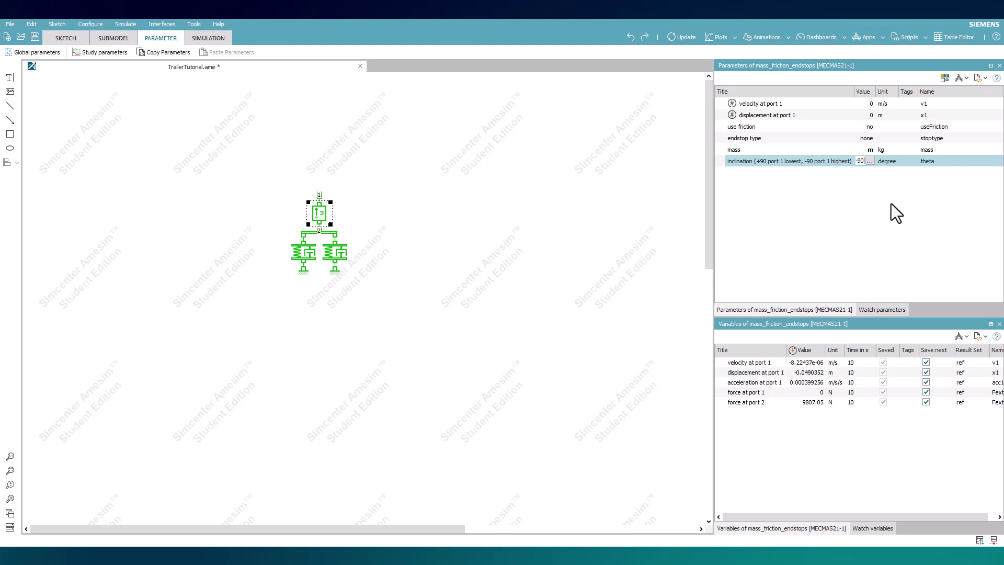
key(Return)
click(892, 205)
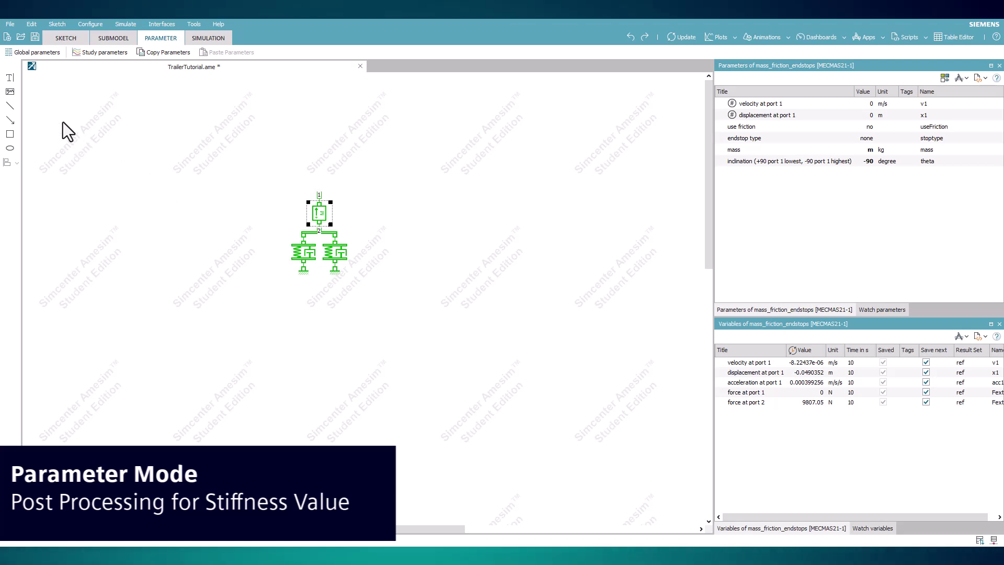
Show the Post processing pane and add a new post-processing entry to it.
click(29, 24)
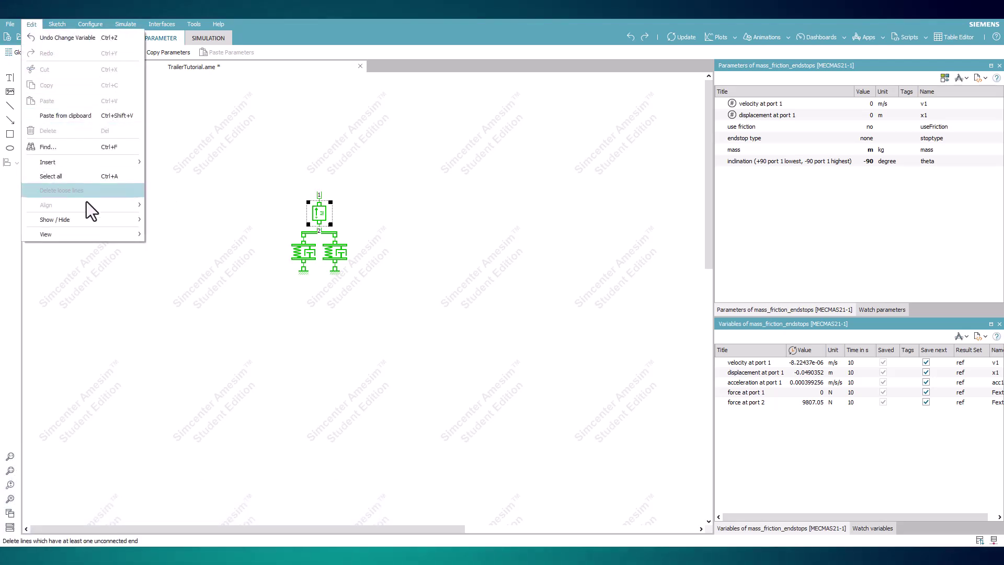
mouse_move(95, 223)
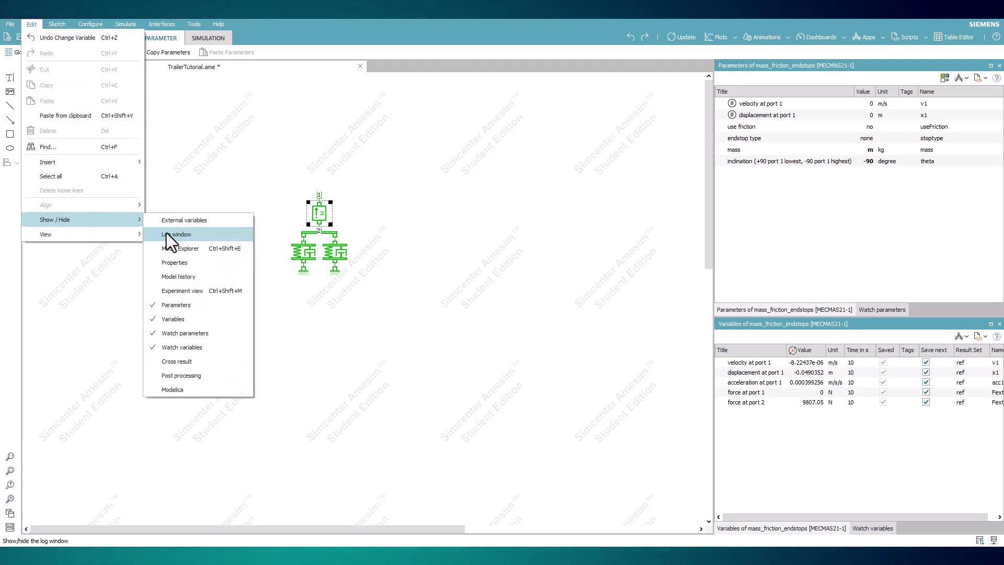
click(211, 376)
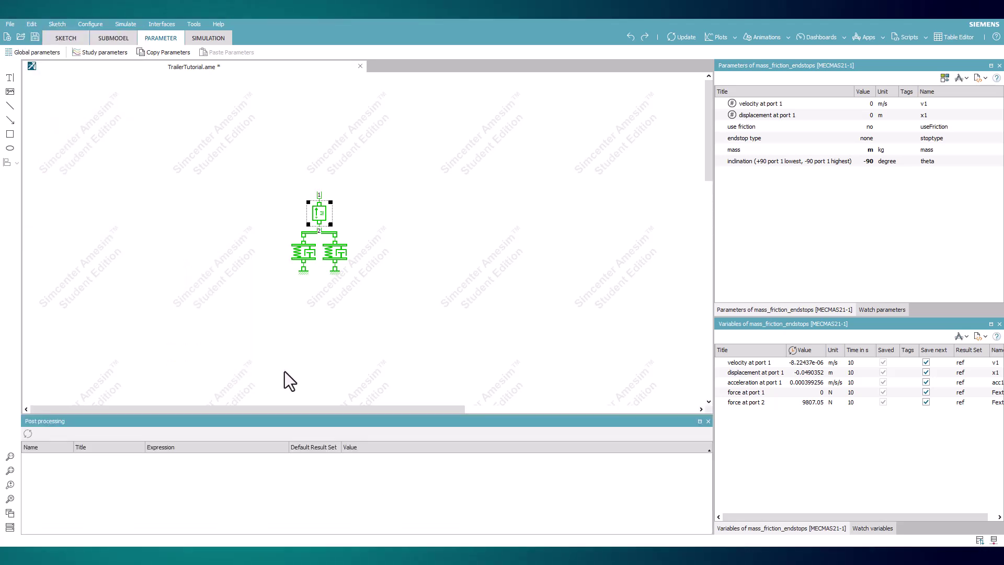
right_click(162, 475)
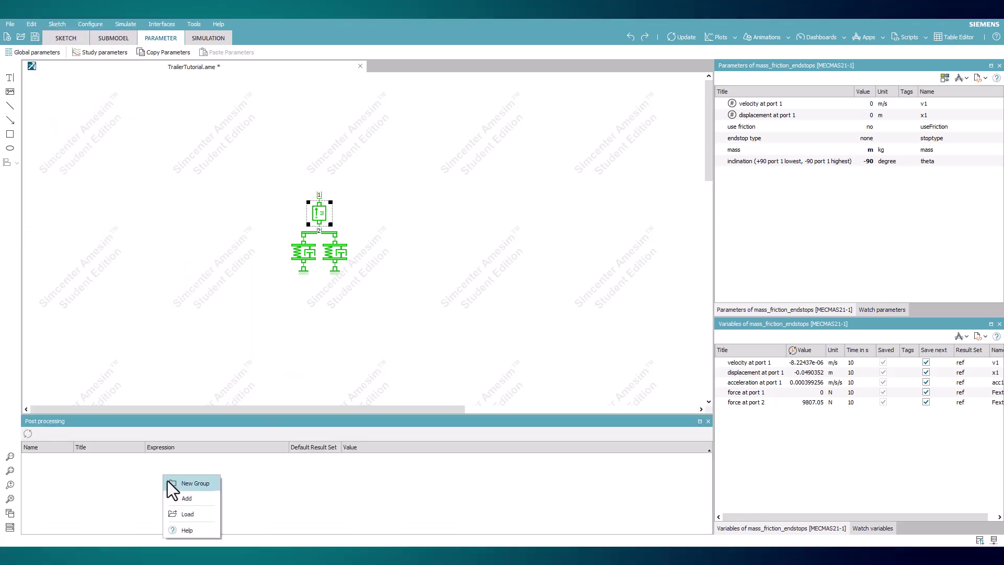
click(181, 501)
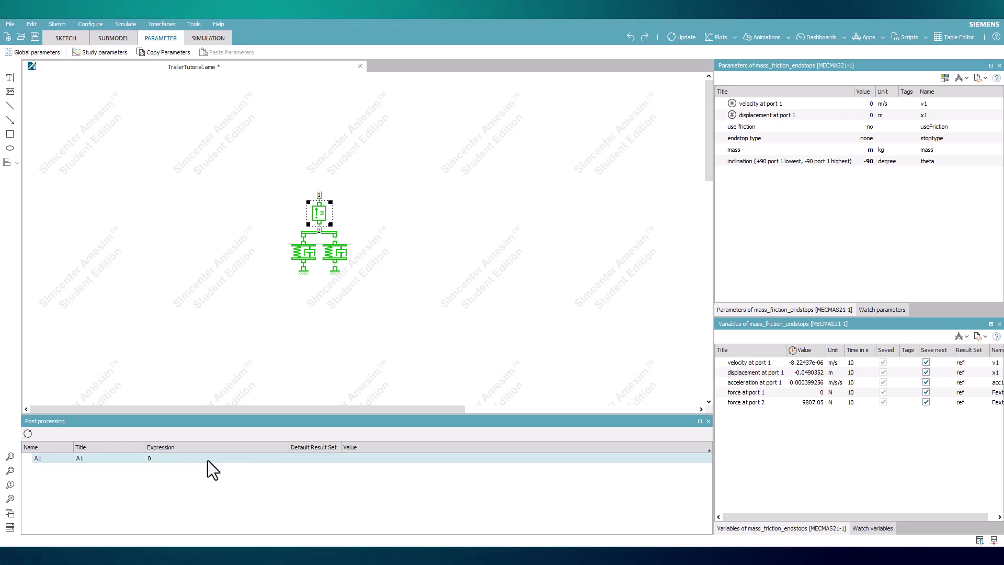
Set the post-processing entry's expression to mass@mass_friction_endstops*9.81/0.025 and evaluate it.
double_click(187, 459)
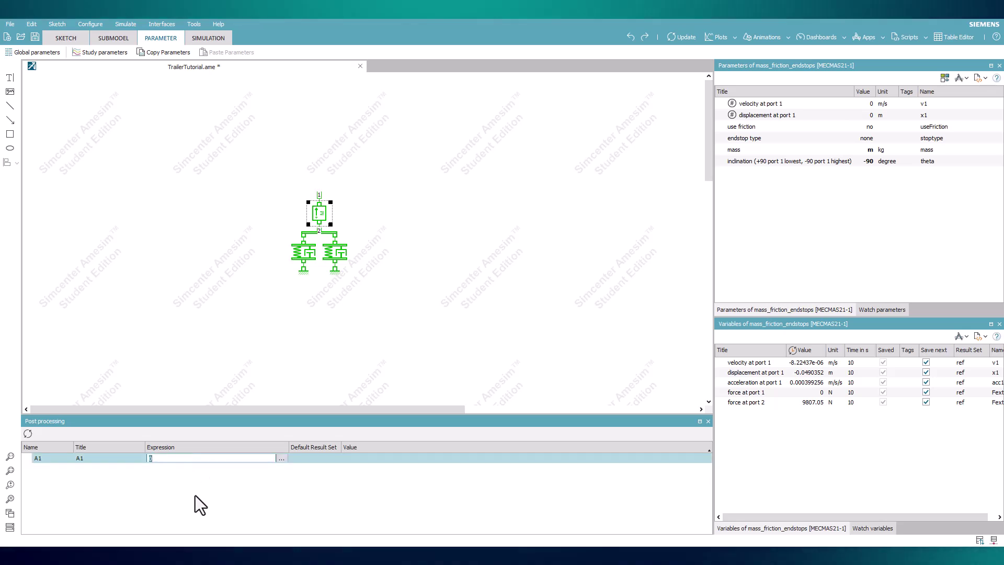
text(m)
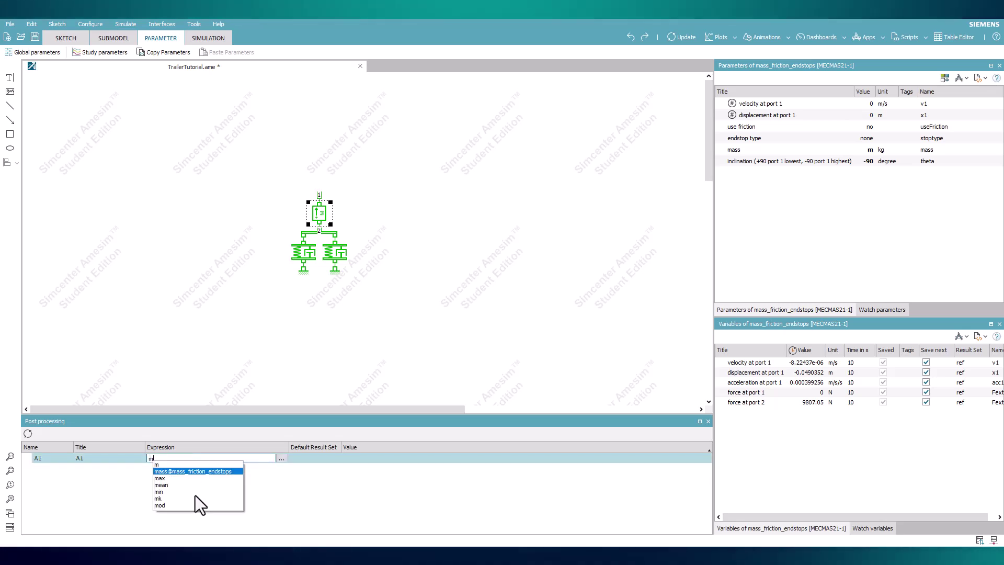
key(Return)
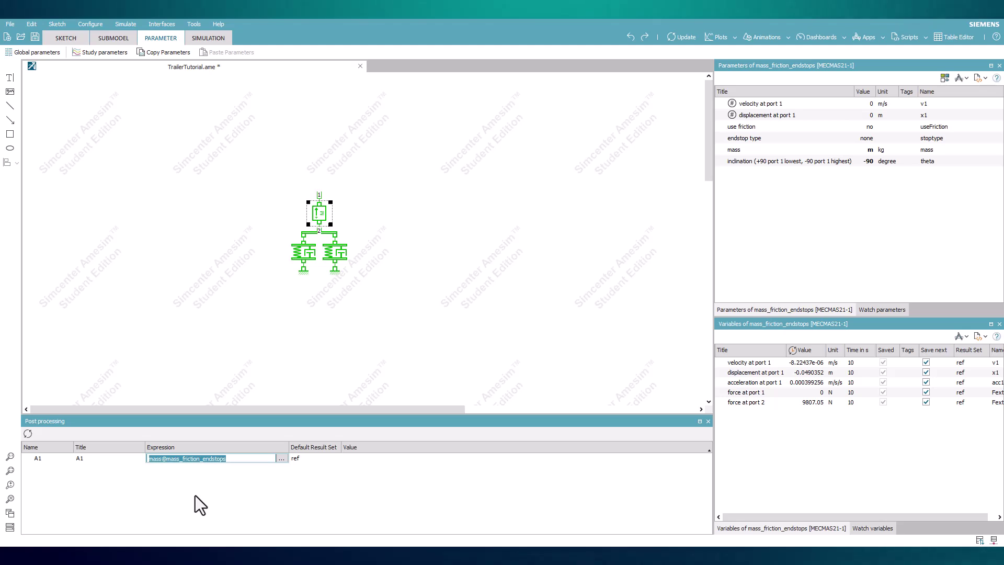
text(*)
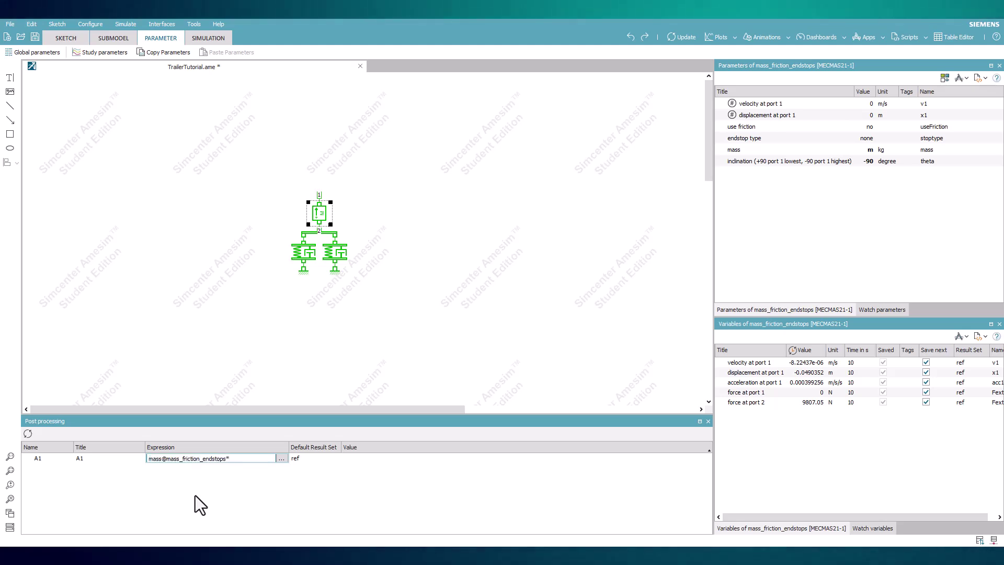
text(9.81/0.)
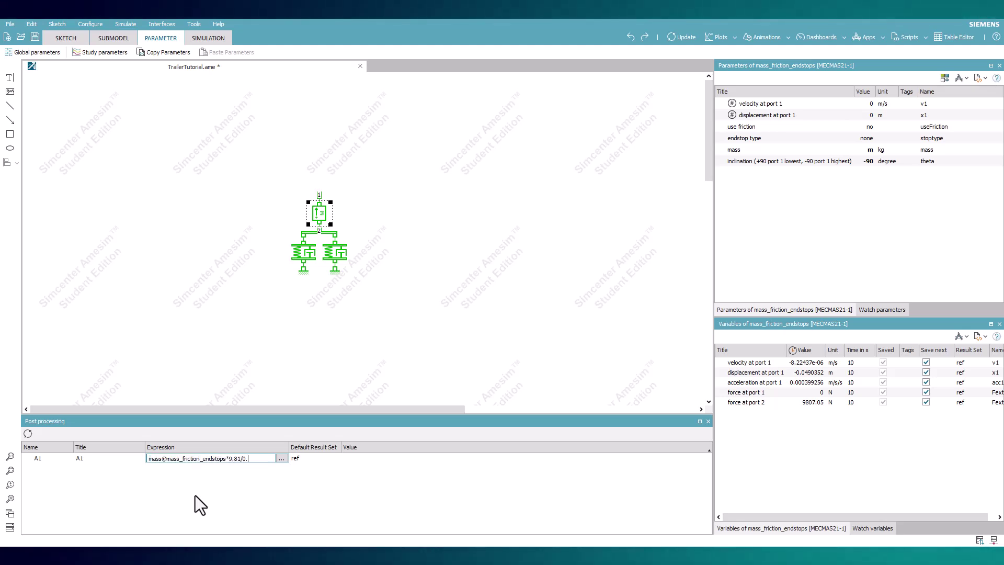
text(02)
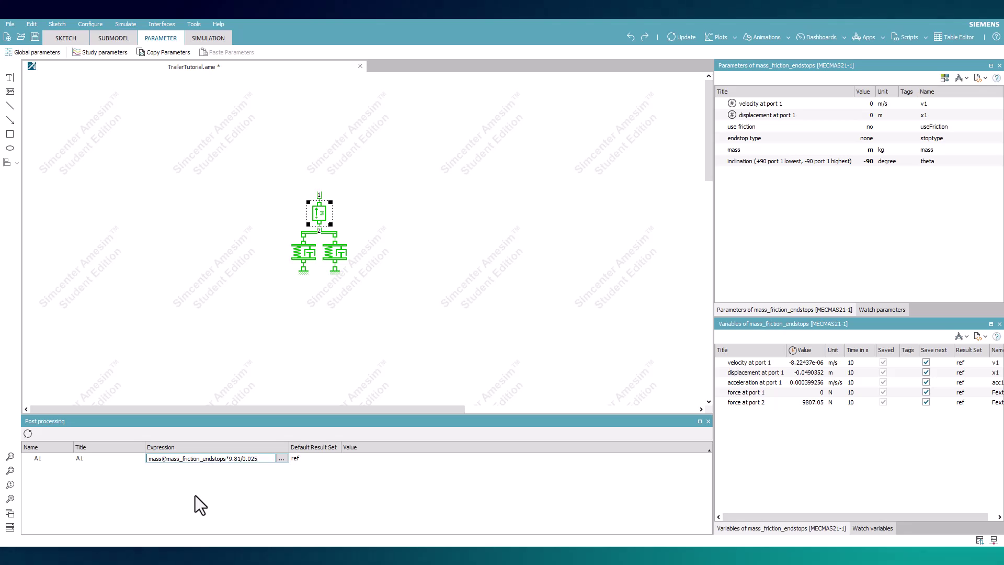
text(5)
key(Return)
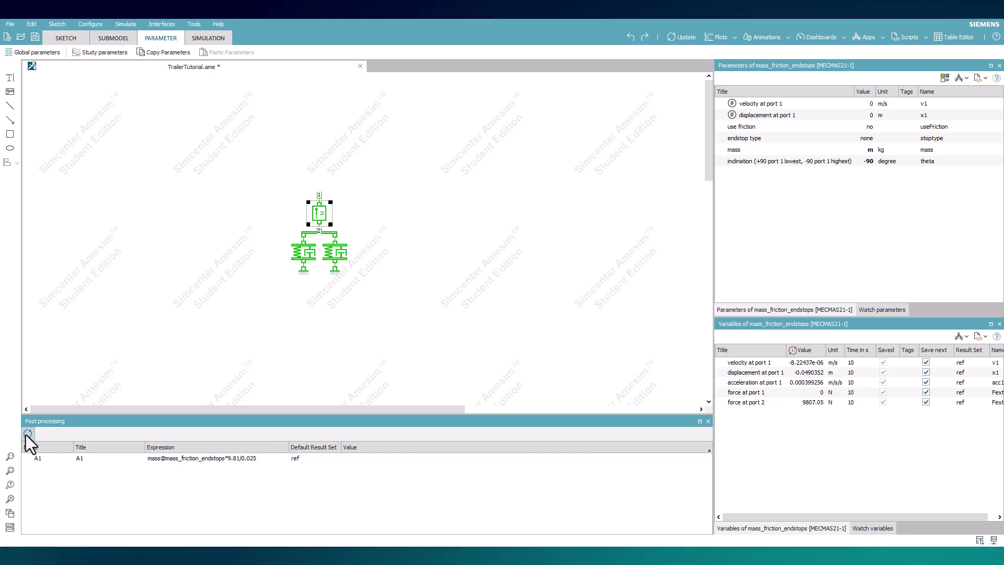
click(29, 433)
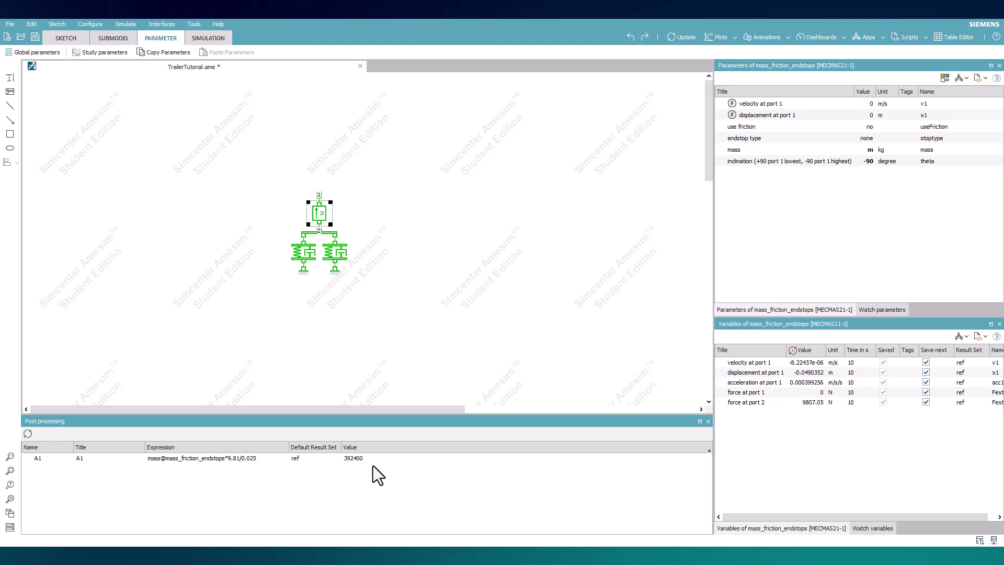
Add a second global parameter named k with the title "total stiffness".
click(39, 52)
right_click(196, 328)
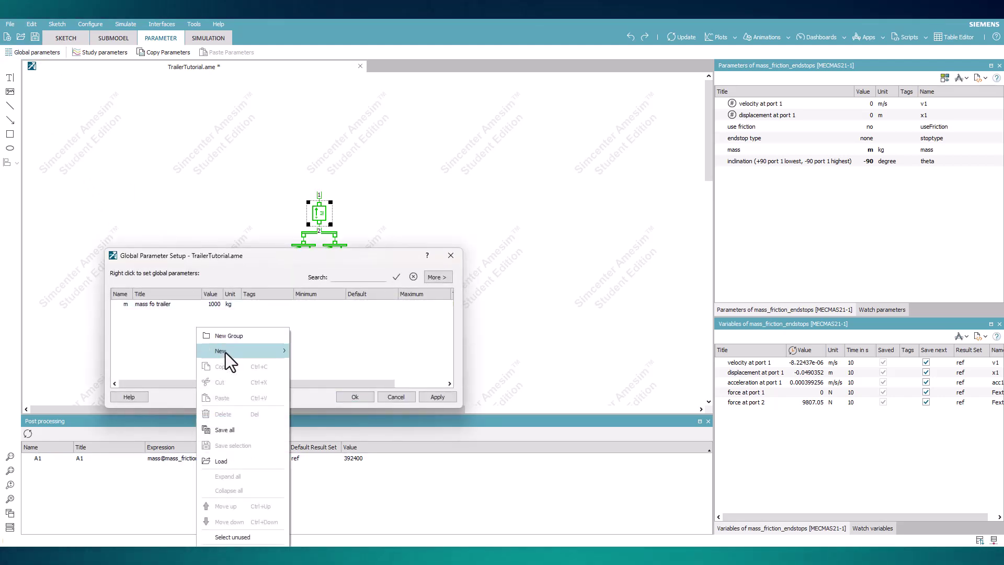
mouse_move(228, 352)
click(319, 350)
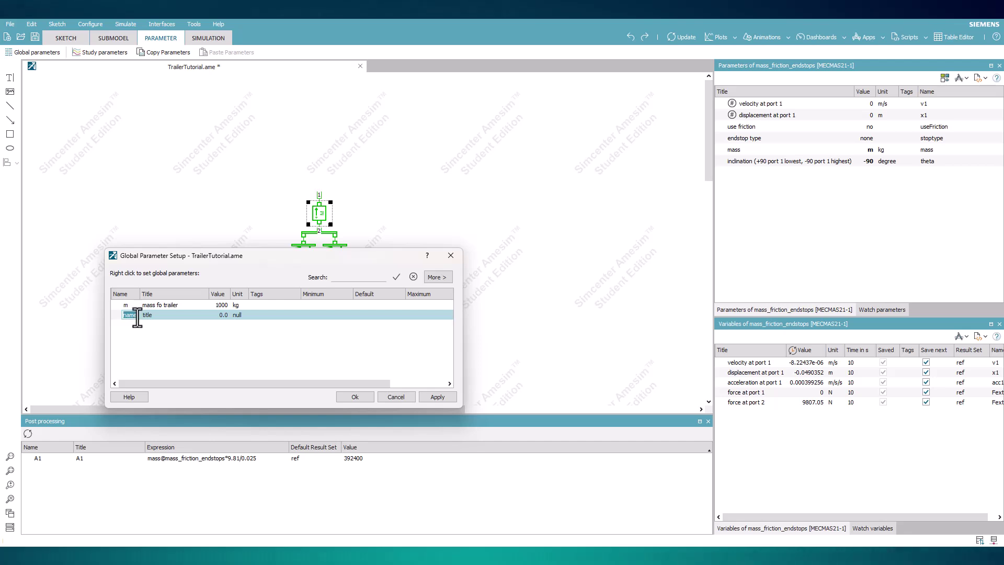
text(k)
key(Tab)
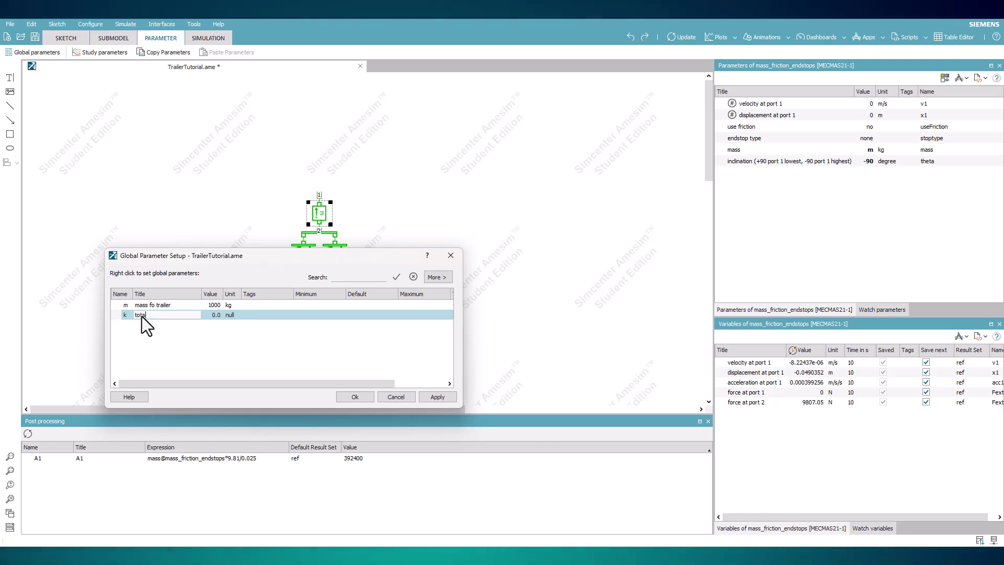
text(total stiffness)
key(Tab)
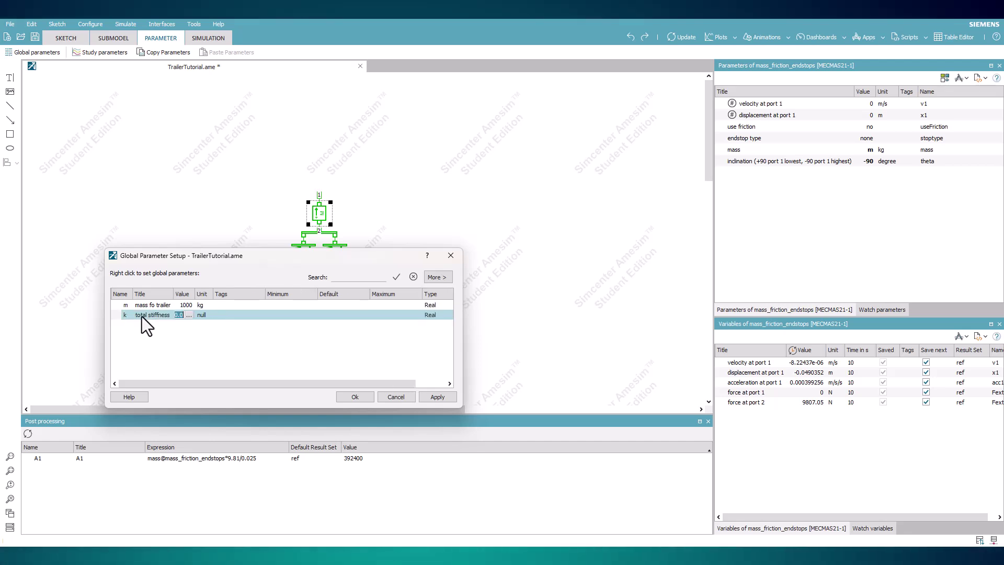
Set the value of global parameter k to 392400 with unit N/m and accept the setup.
text(392400)
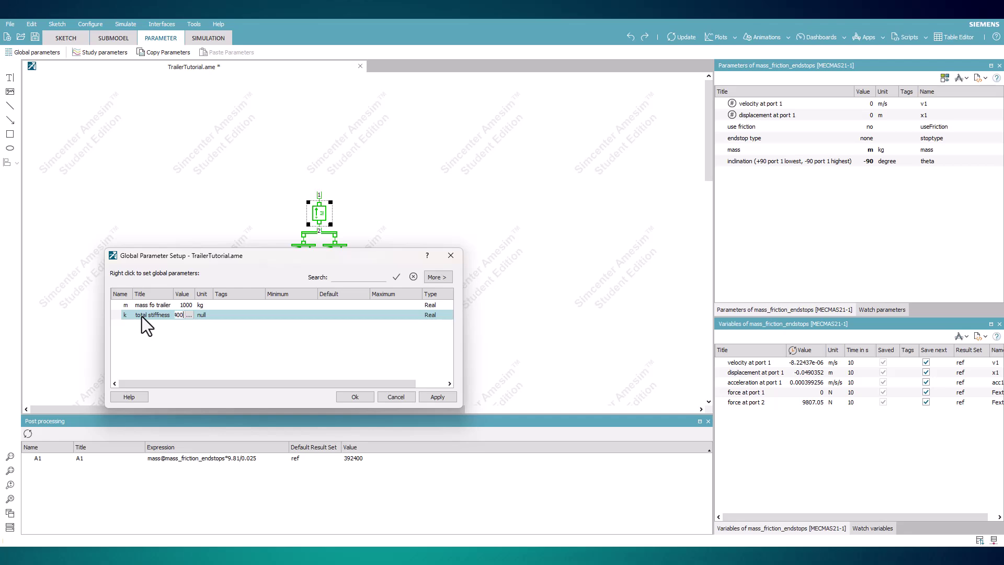
key(Tab)
text(N/m)
key(Up)
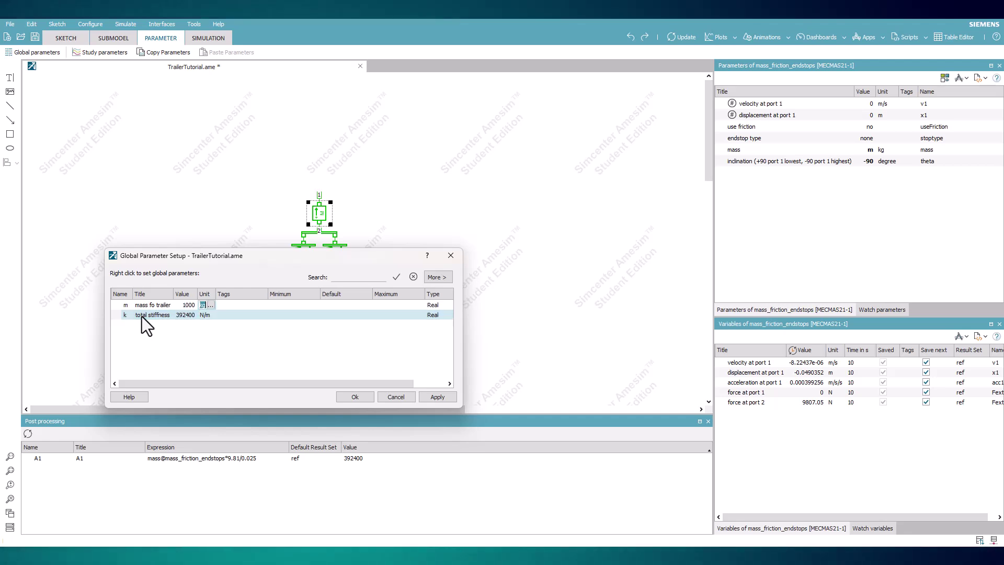
click(353, 397)
Set the left spring-damper's spring rate to k/2 and its damper rating to 0.
click(298, 263)
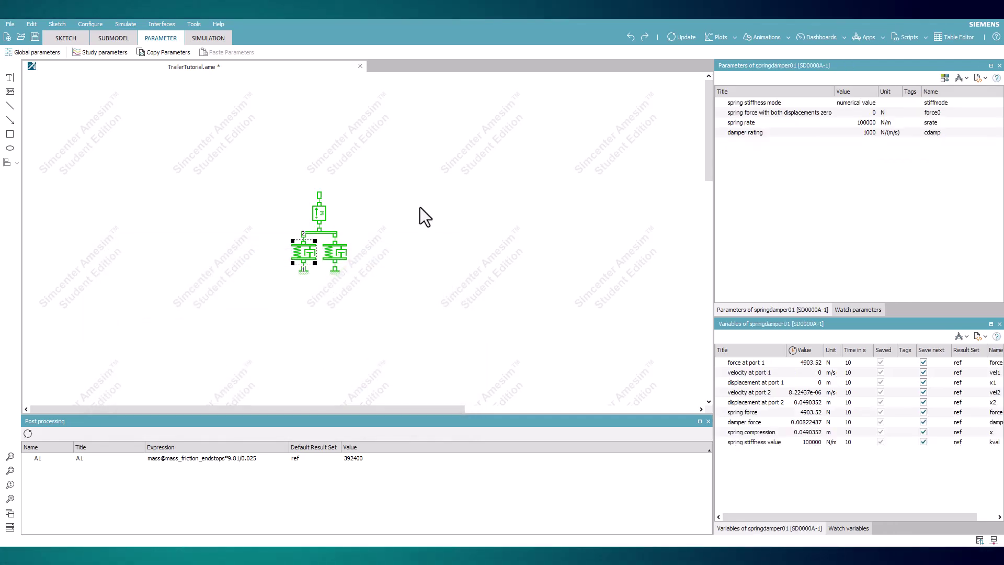
click(857, 122)
click(864, 123)
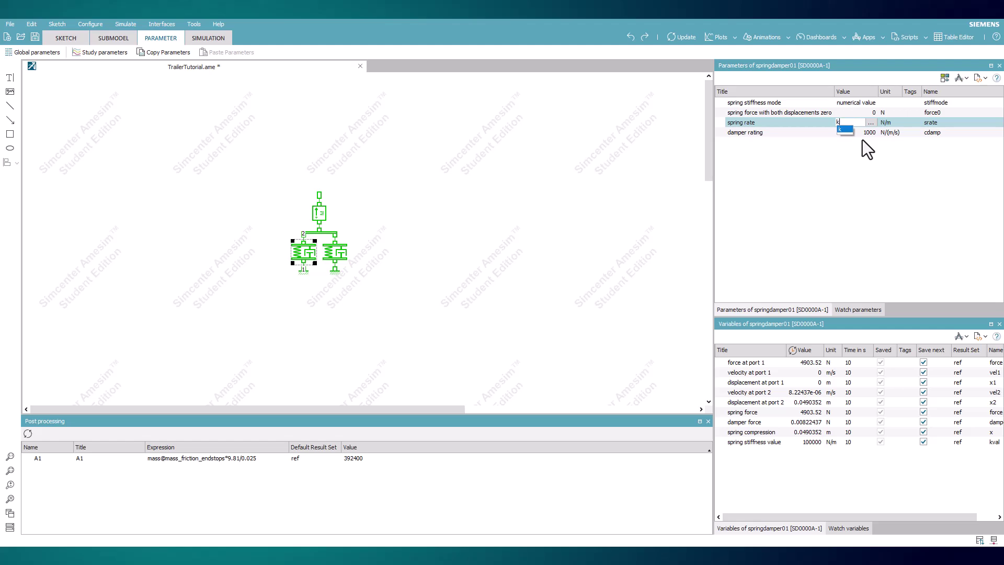
text(k/2)
key(Down)
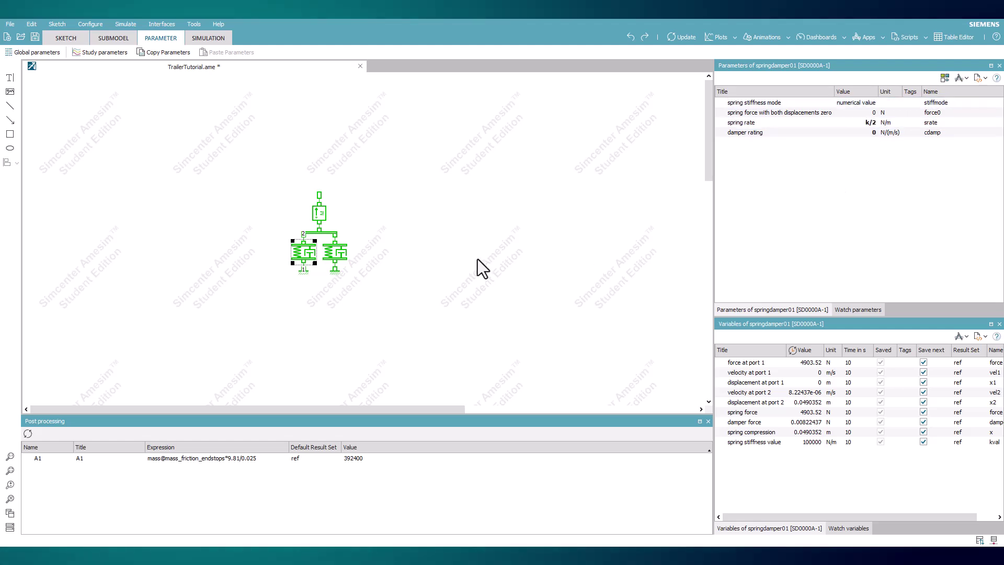
Copy the left spring-damper's parameters to the right spring-damper.
right_click(304, 252)
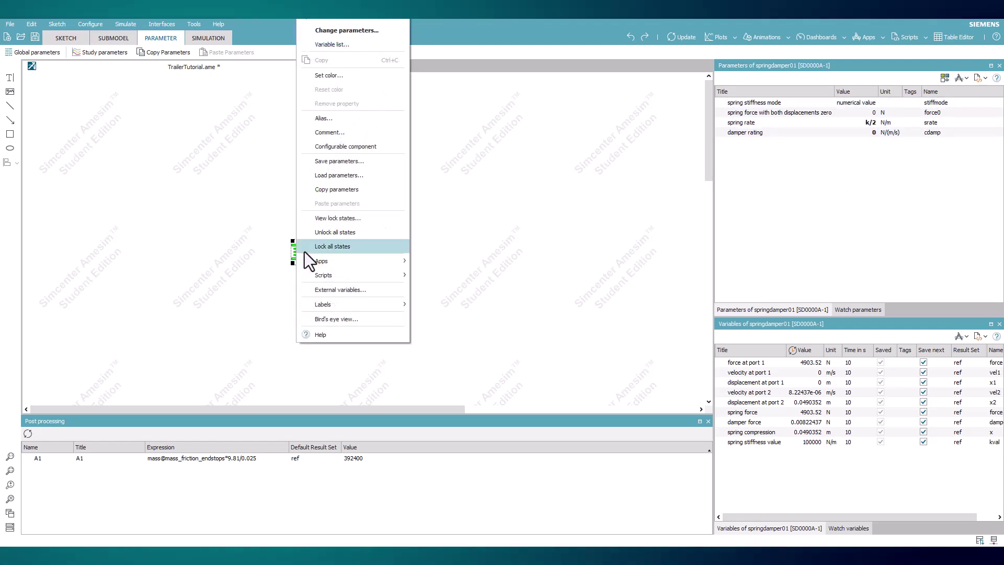
click(332, 188)
right_click(340, 252)
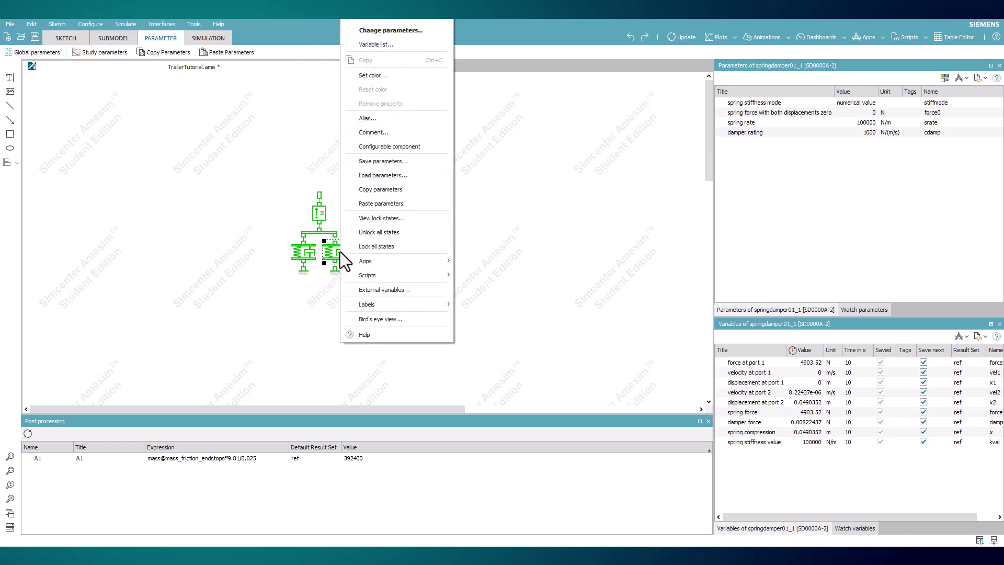
click(371, 203)
Run the simulation and plot the mass's displacement at port 1 in a maximized plot window.
click(208, 38)
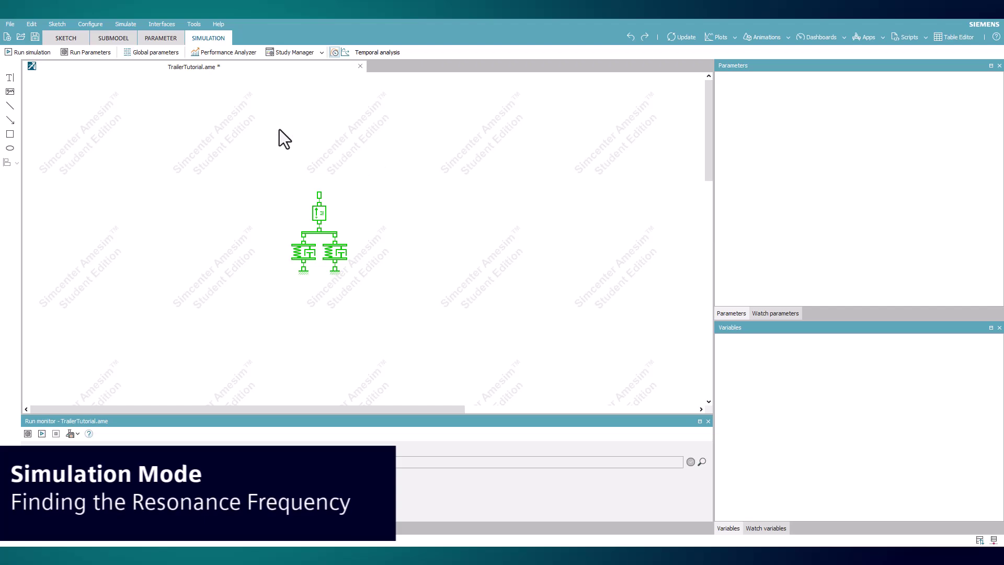
click(45, 54)
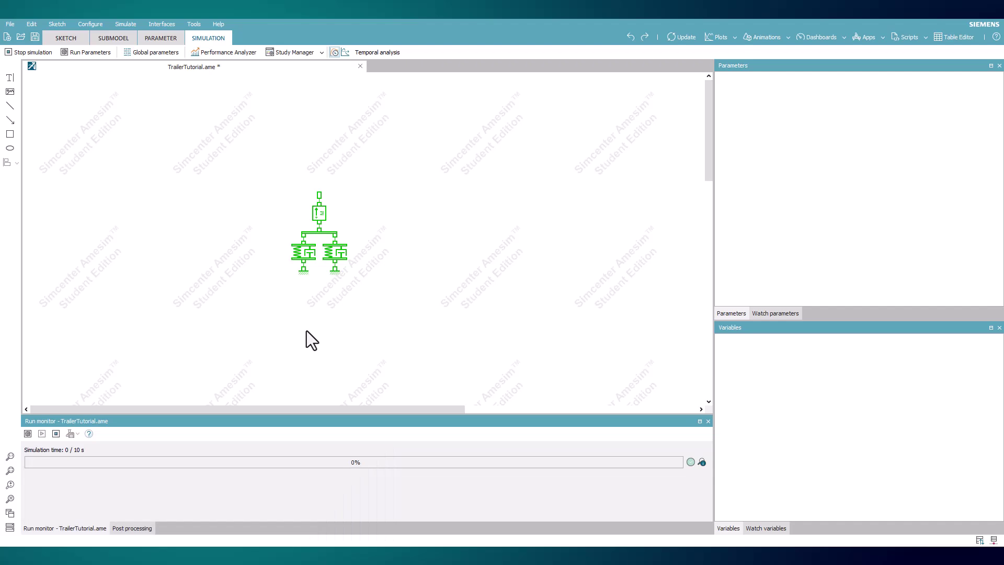
click(318, 221)
drag(767, 375, 457, 308)
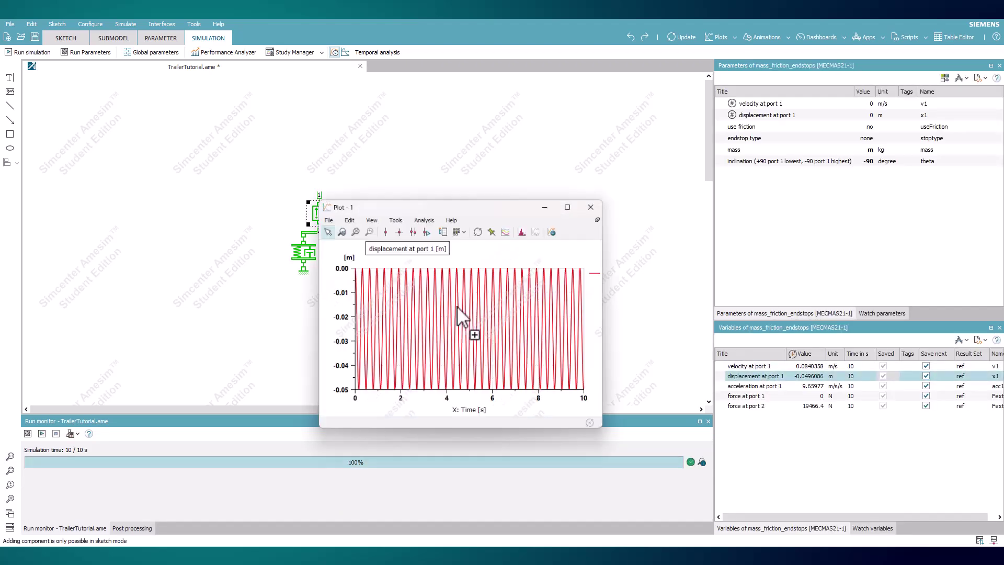
click(571, 205)
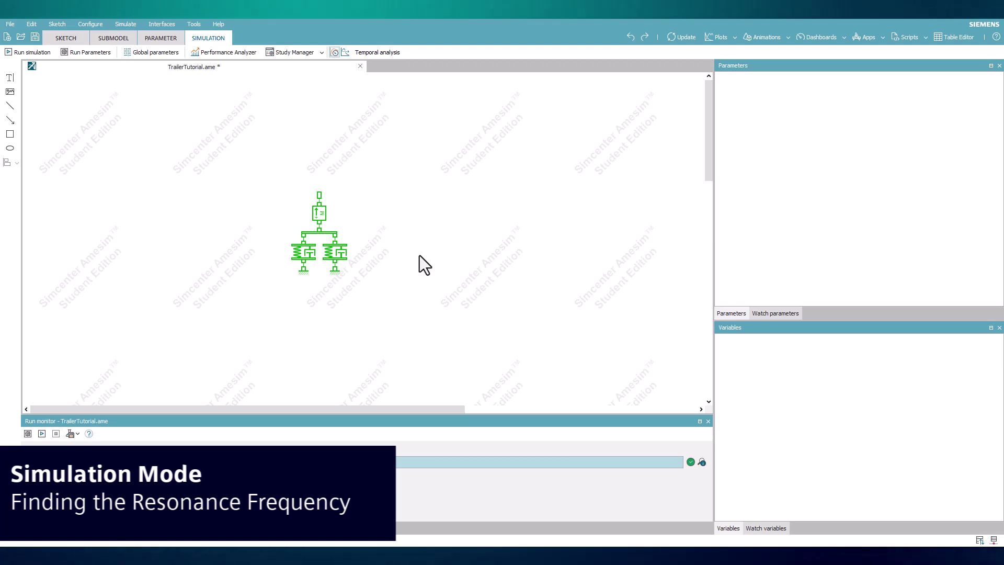
Rerun the simulation in linear analysis mode with a linearization time of 0 s.
click(348, 57)
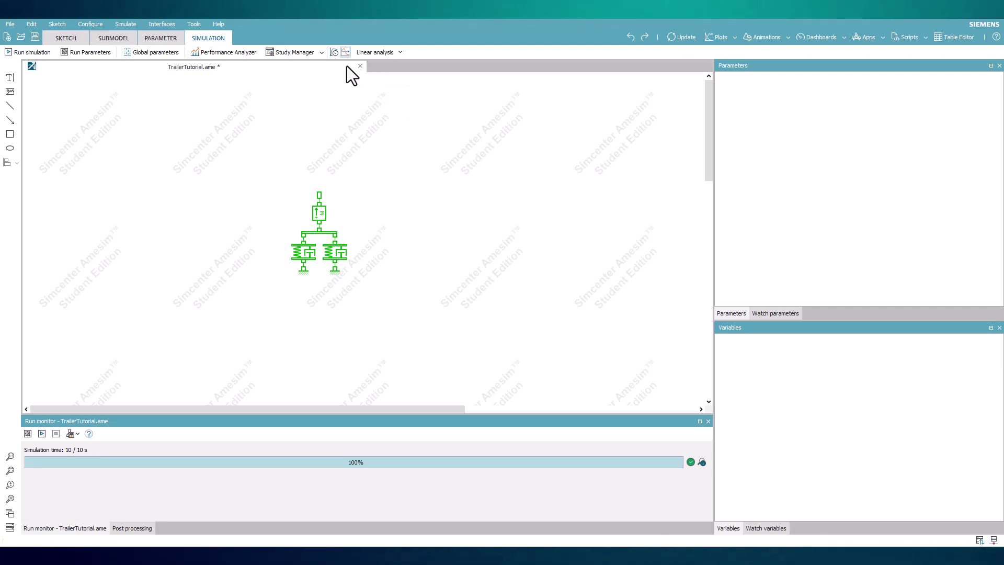
click(400, 53)
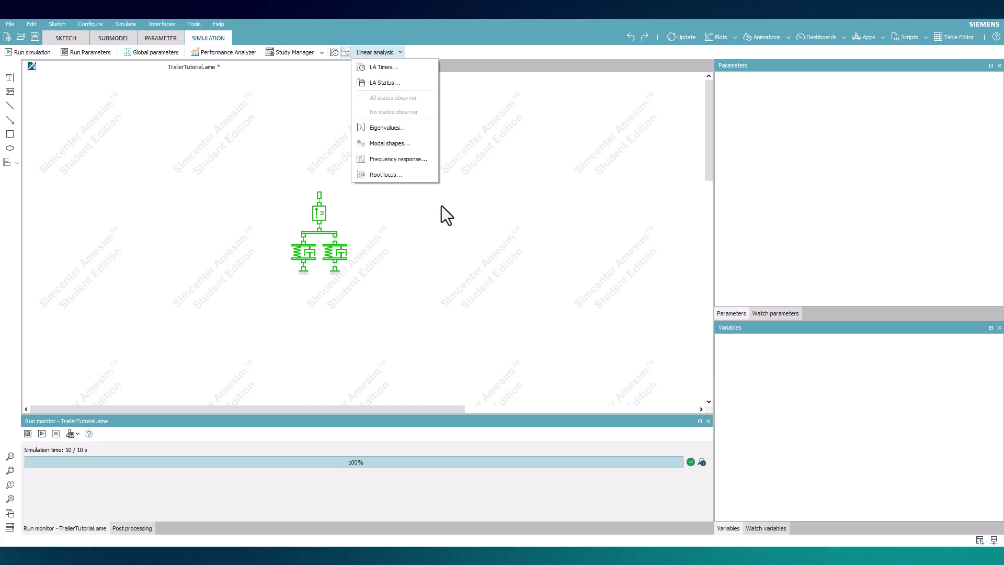
click(422, 66)
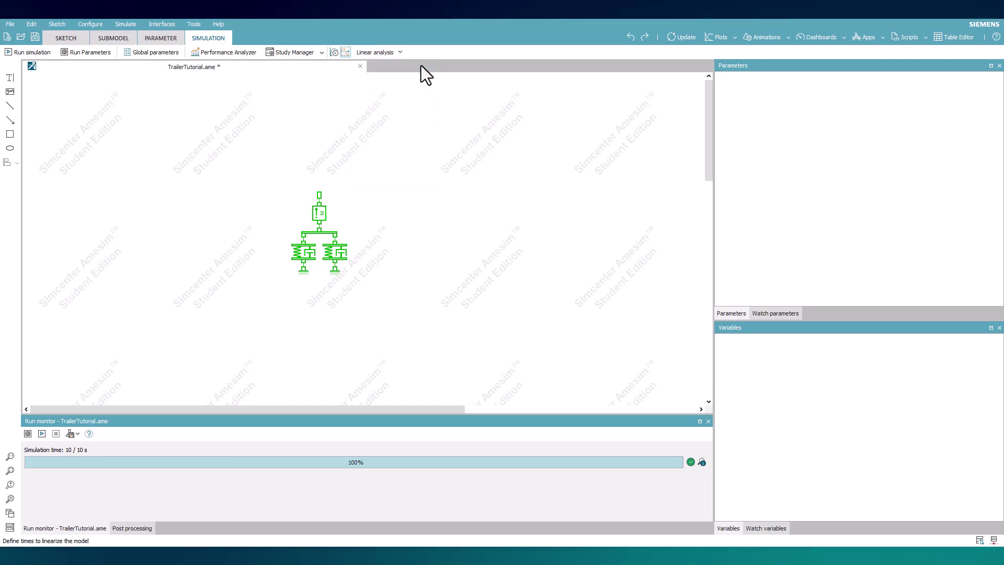
drag(506, 211, 459, 150)
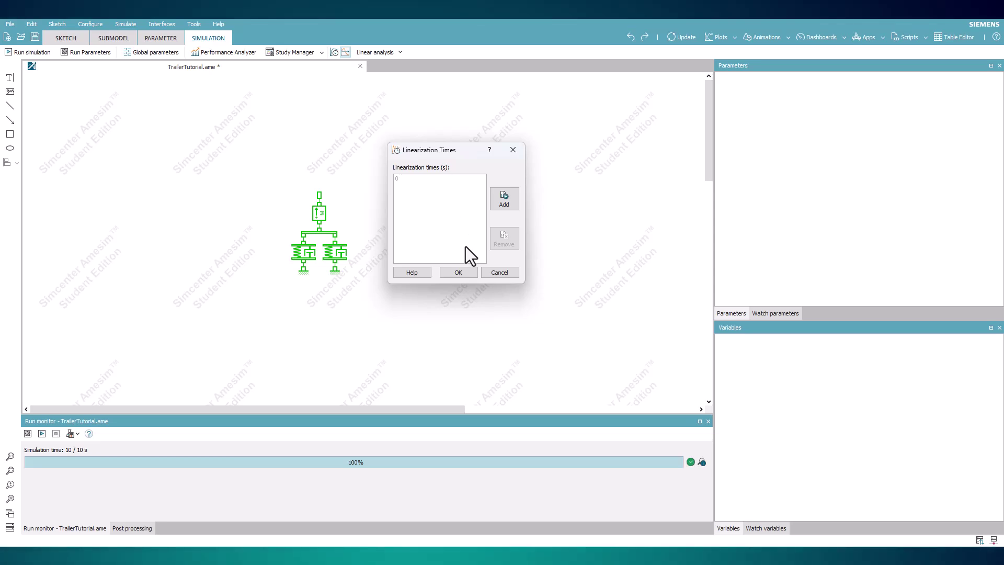
click(468, 272)
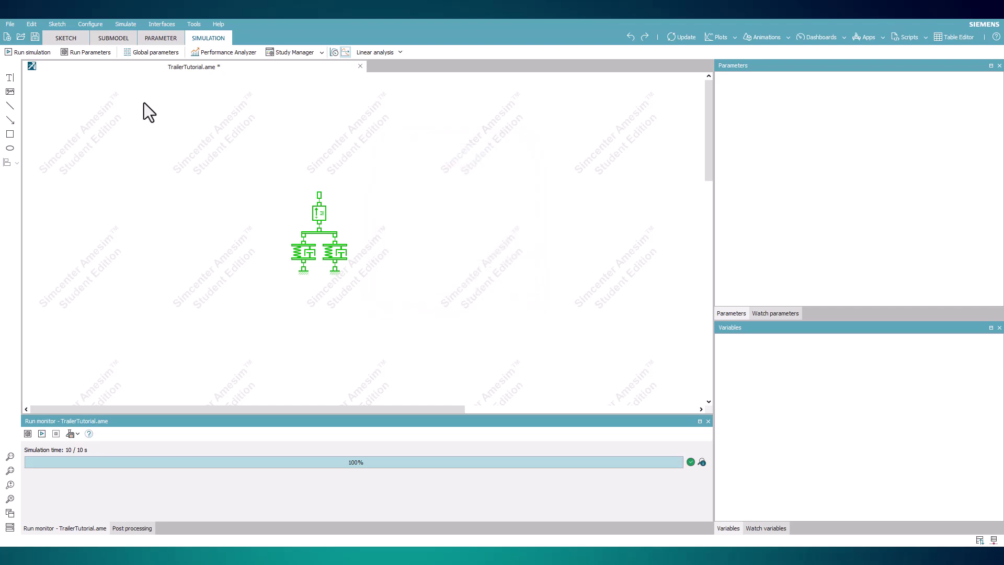
click(46, 52)
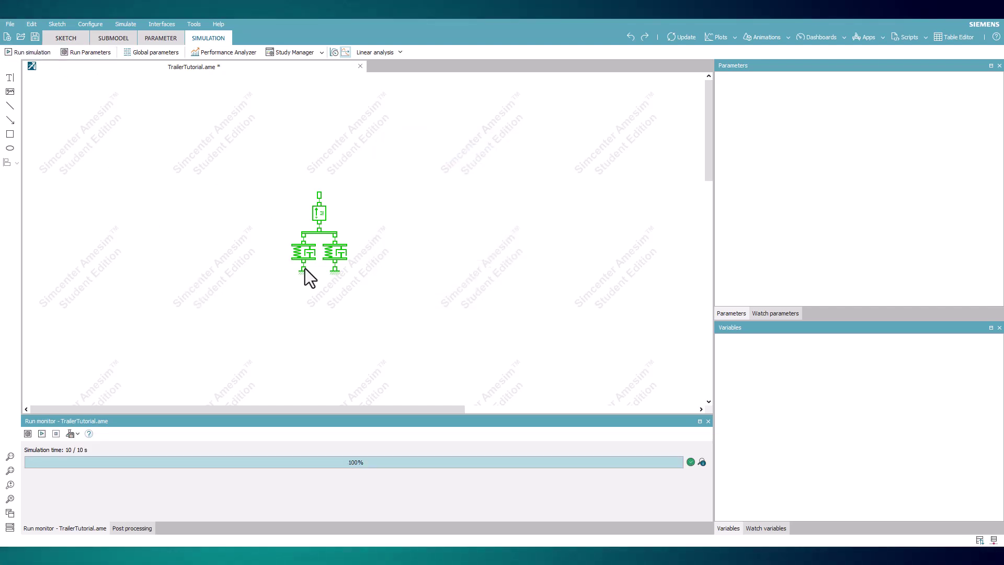
Examine the linear analysis eigenvalues at linearization time 0 s, with the frequency expressed in rad/s.
click(380, 57)
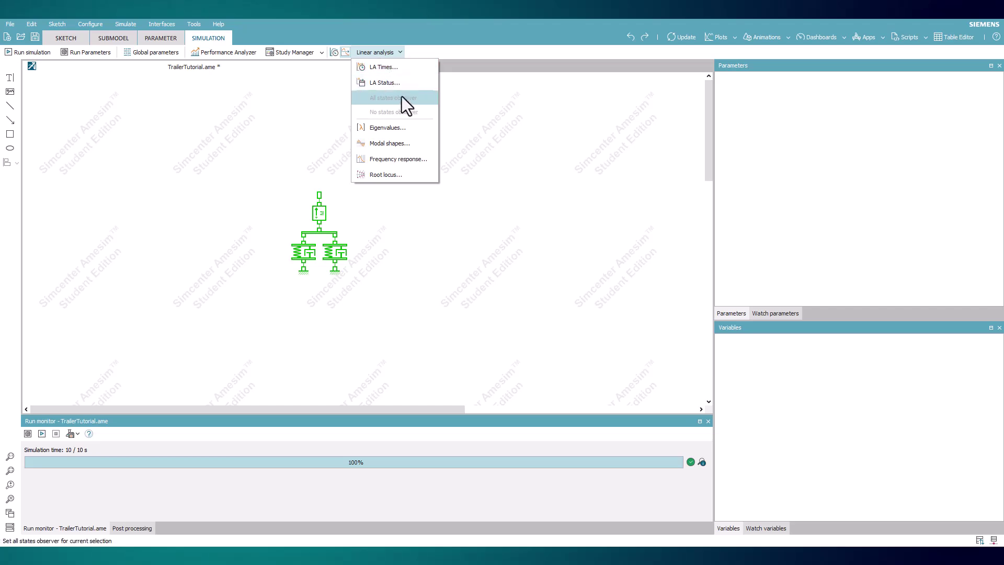
click(412, 131)
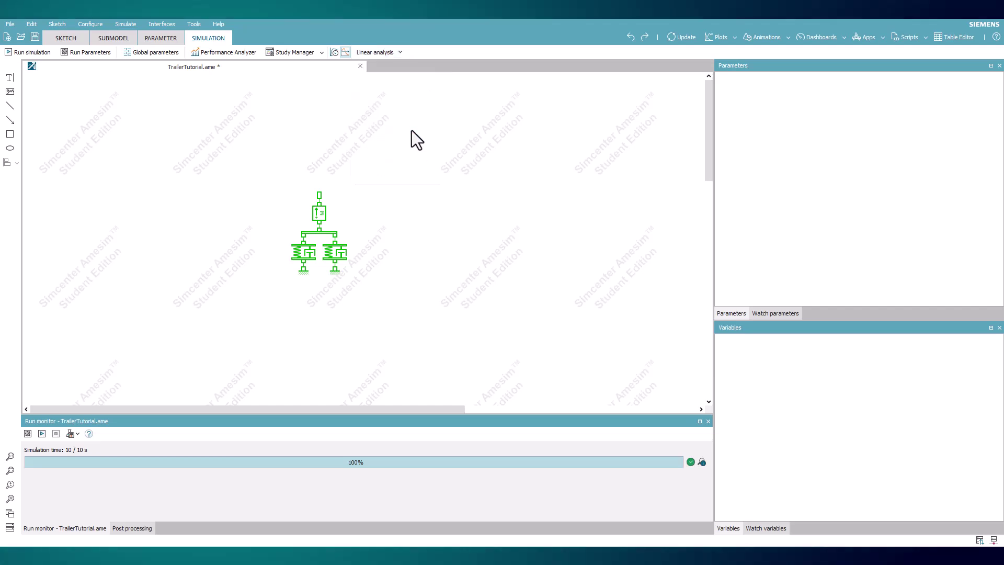
drag(479, 181, 462, 131)
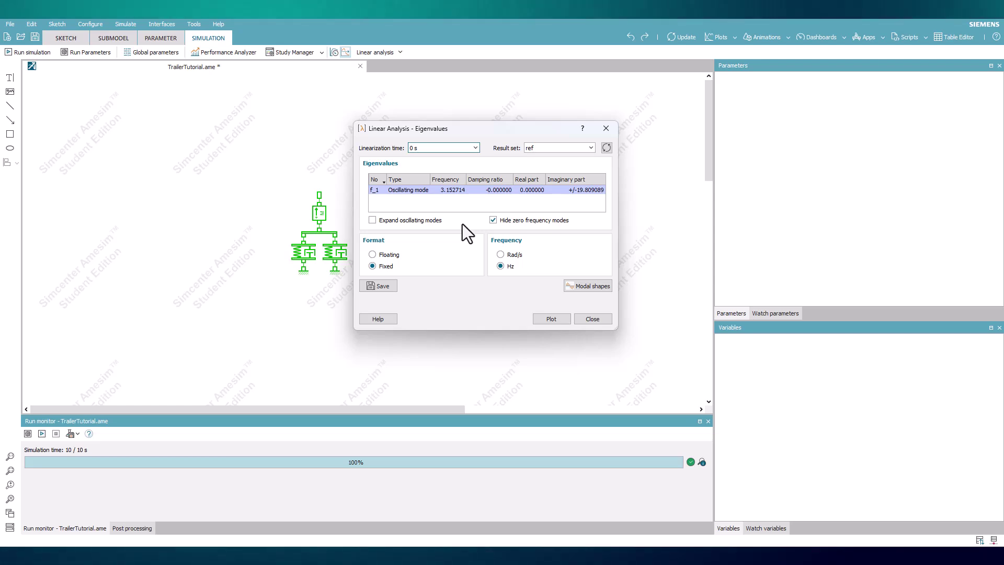
click(476, 149)
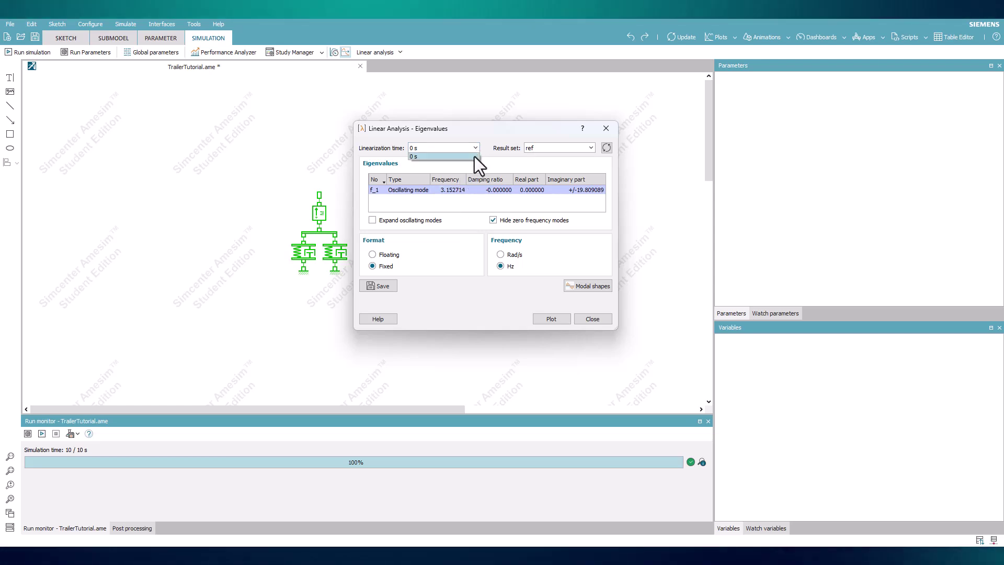
click(473, 155)
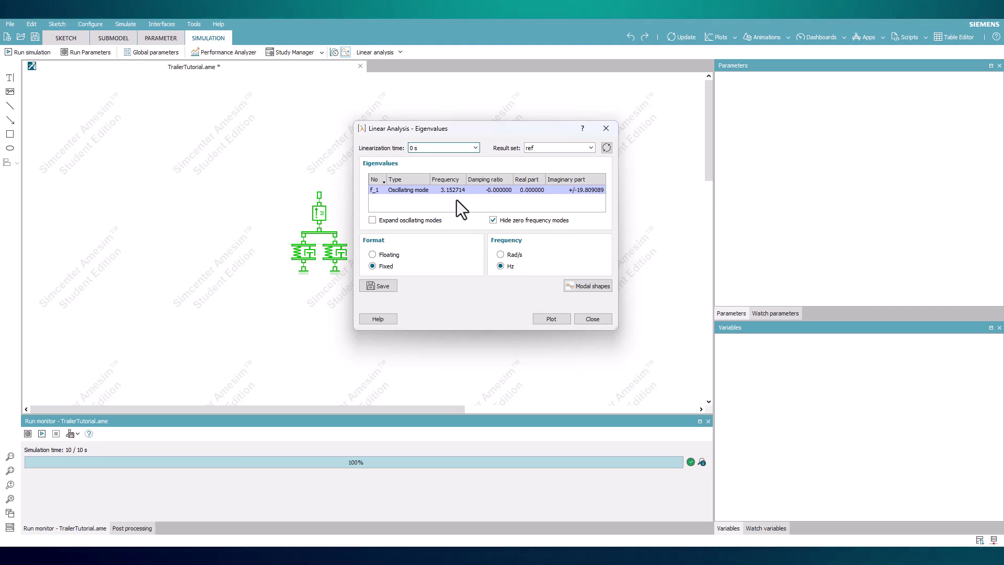
click(500, 255)
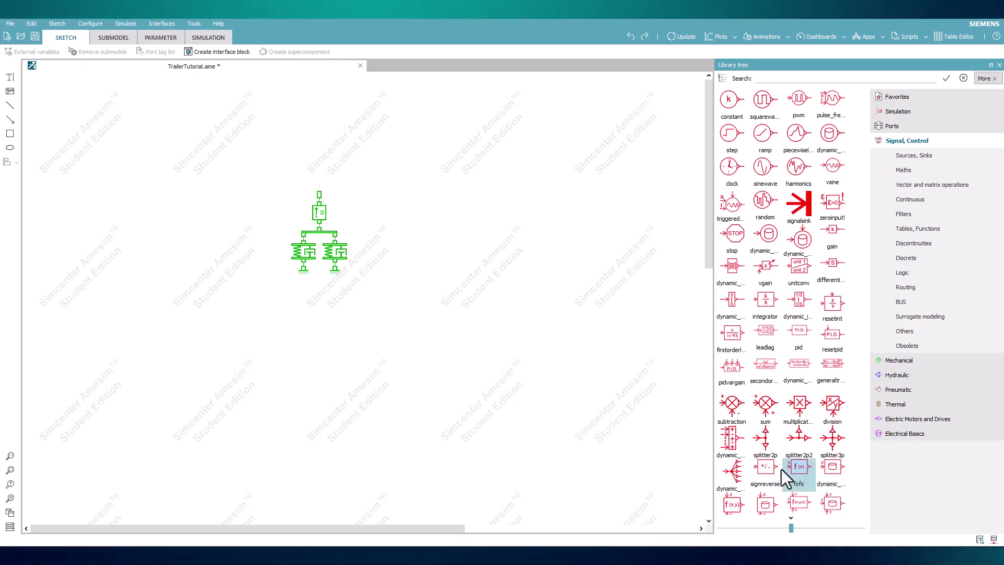
Build a signal chain beside the trailer model from a clock, an f(x) function block and a signal sink.
drag(781, 469, 456, 241)
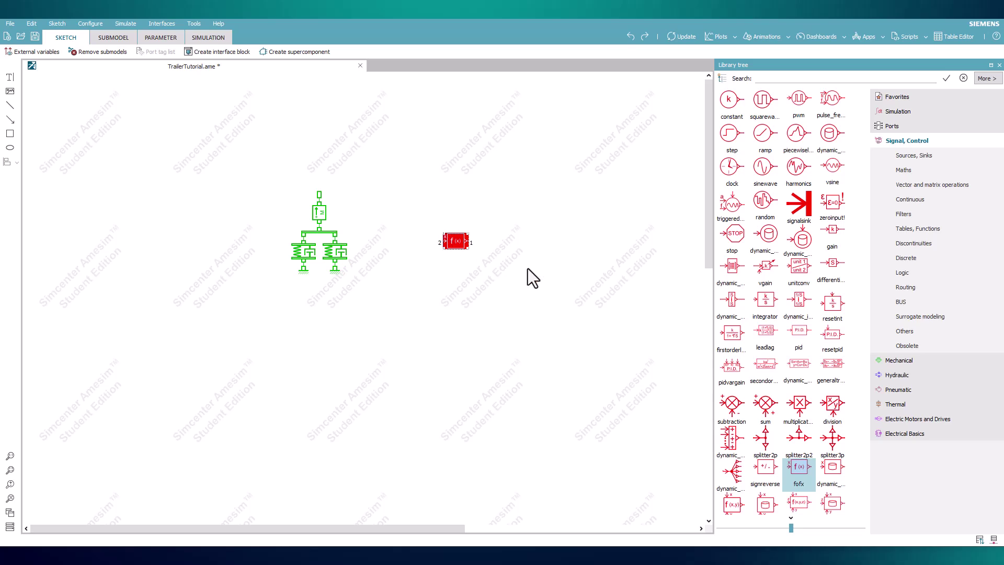
drag(731, 166, 419, 234)
click(474, 208)
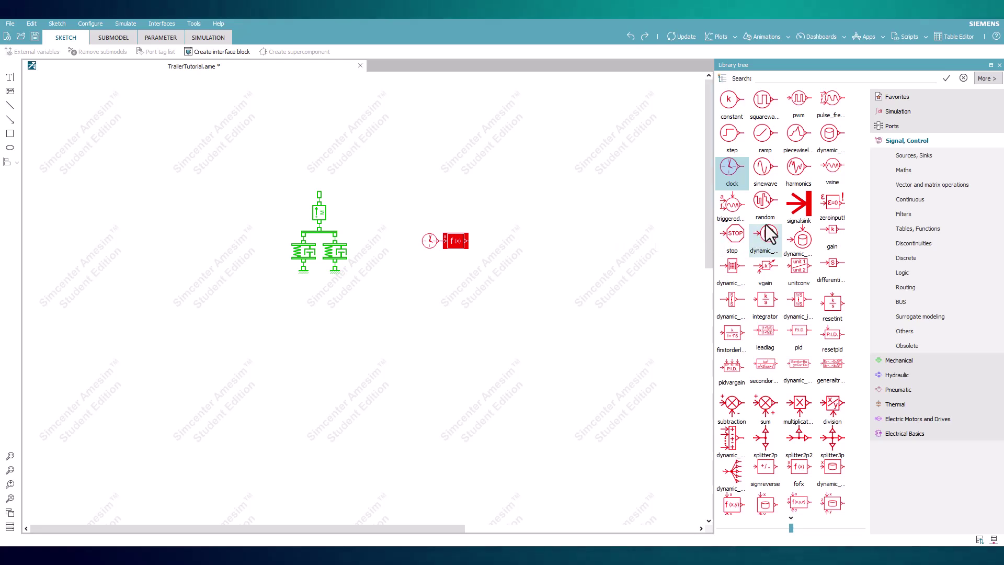
drag(798, 206, 472, 240)
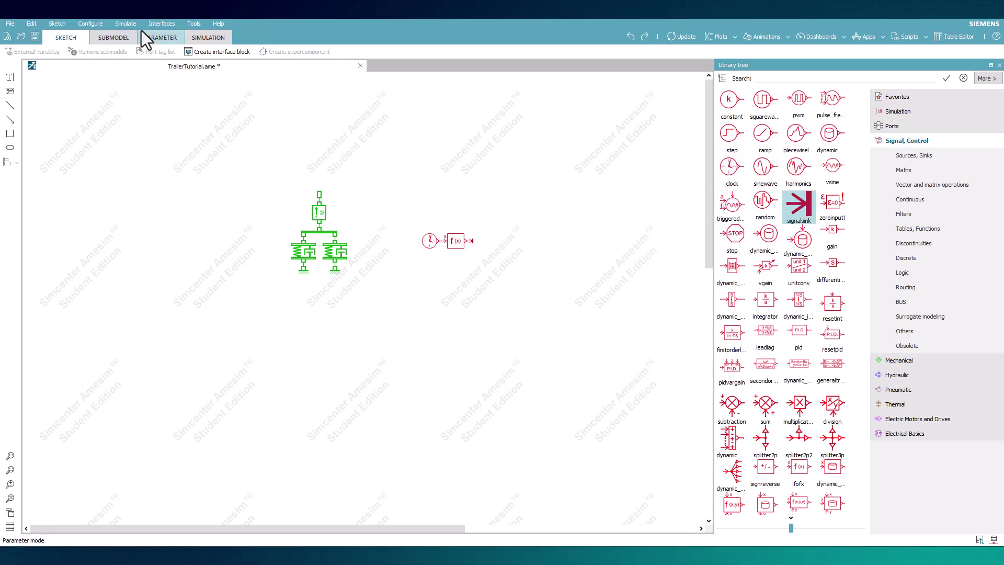
Set the f(x) block's expression to 0.025*sin(19.8*x+(pi/2))-0.025 and rerun the simulation.
click(161, 37)
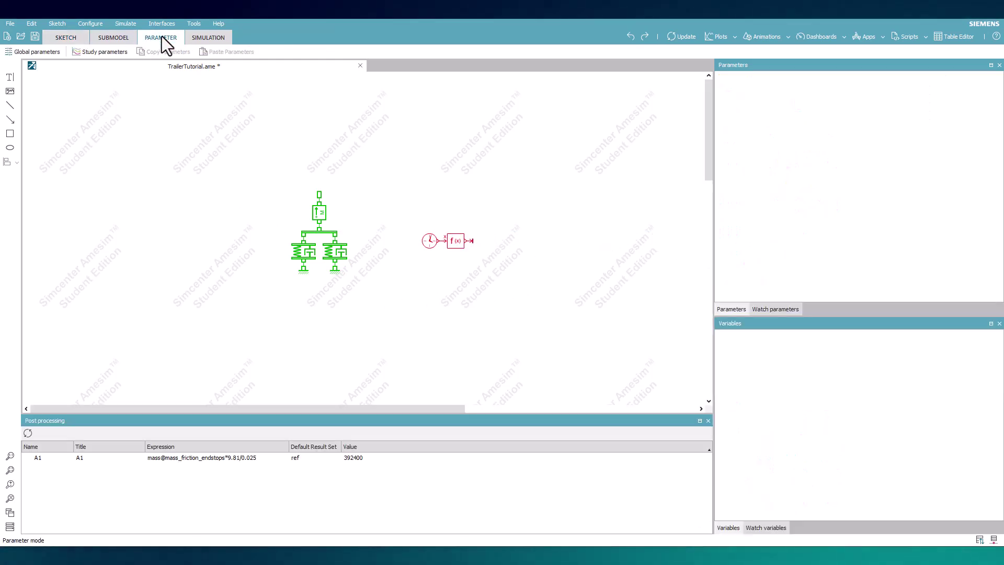
click(453, 245)
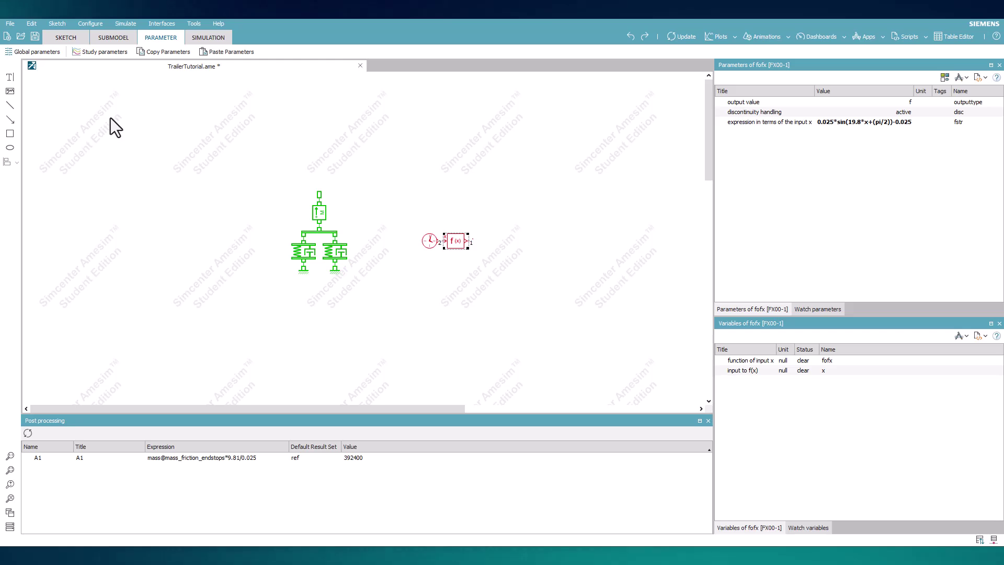
click(204, 38)
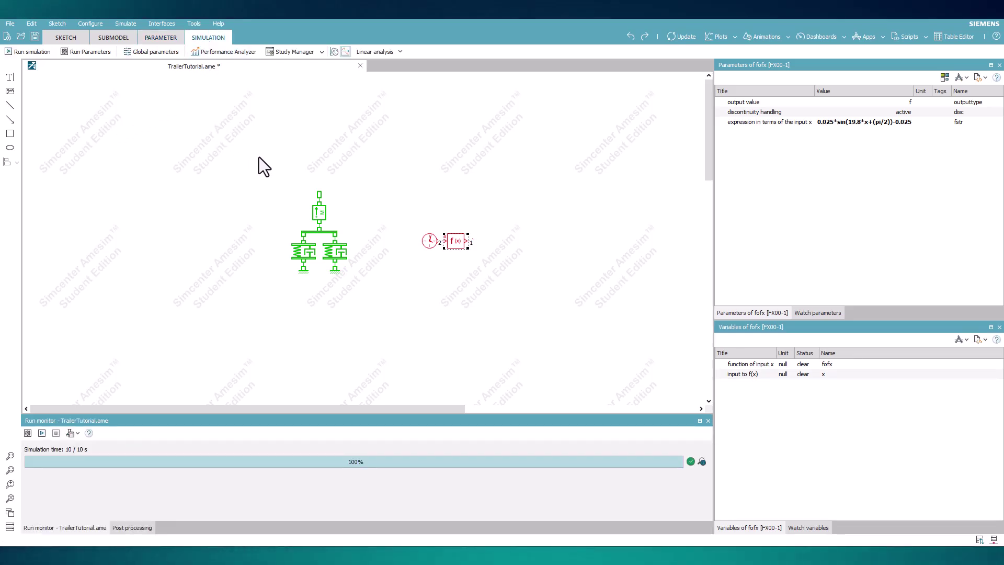
click(47, 53)
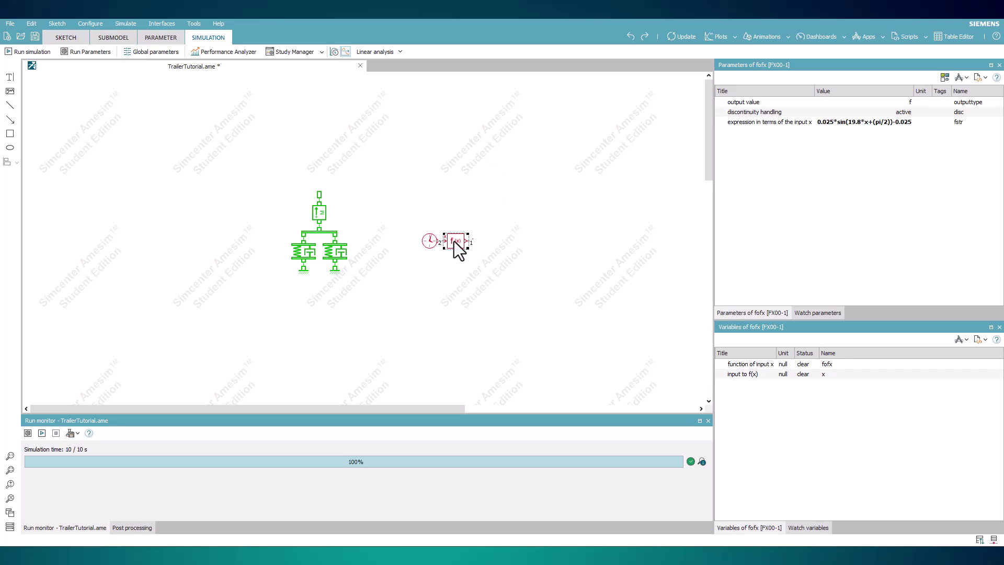
Plot the f(x) block's output together with the mass's displacement at port 1 in one maximized plot.
drag(735, 366, 540, 222)
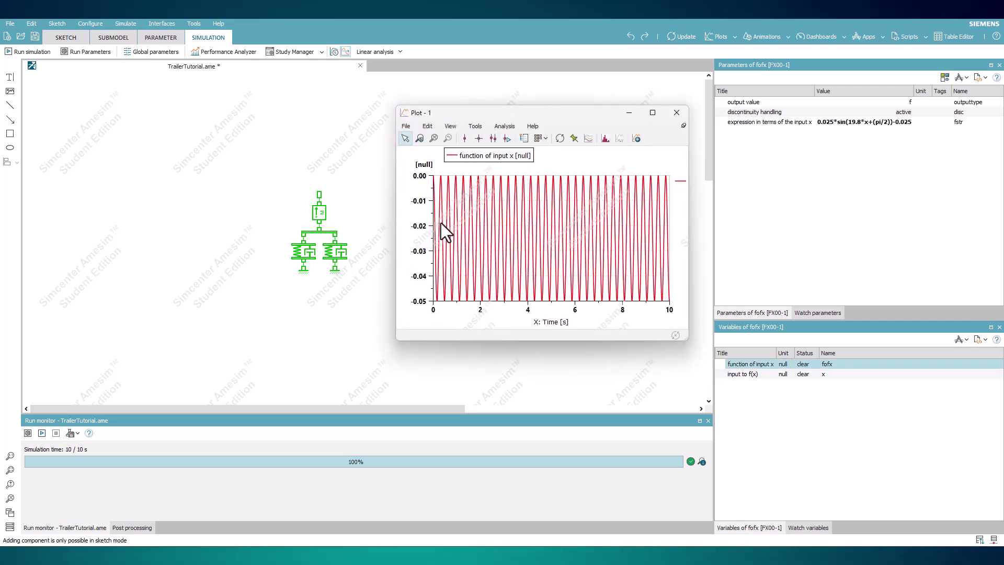
click(325, 214)
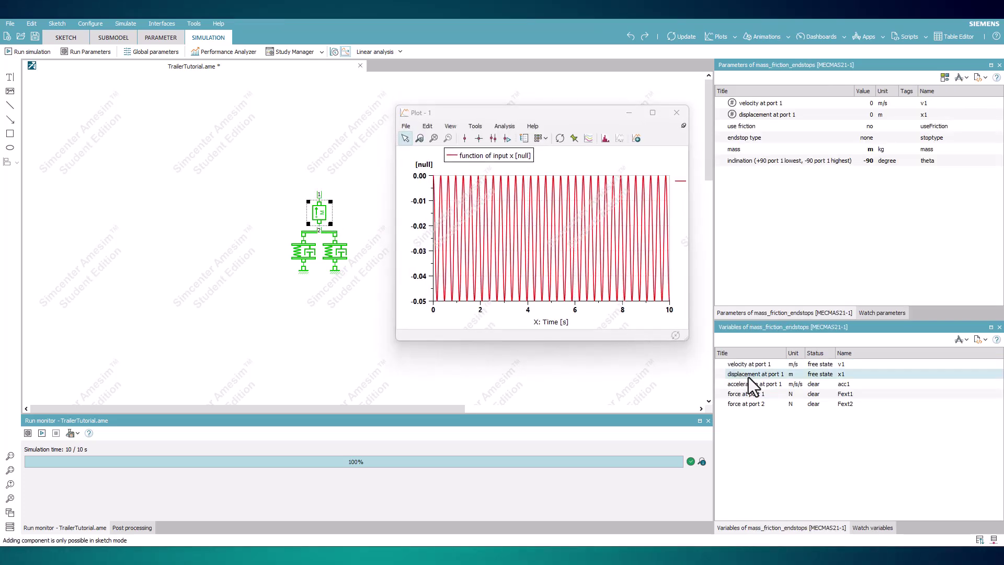
drag(749, 377, 563, 260)
click(652, 113)
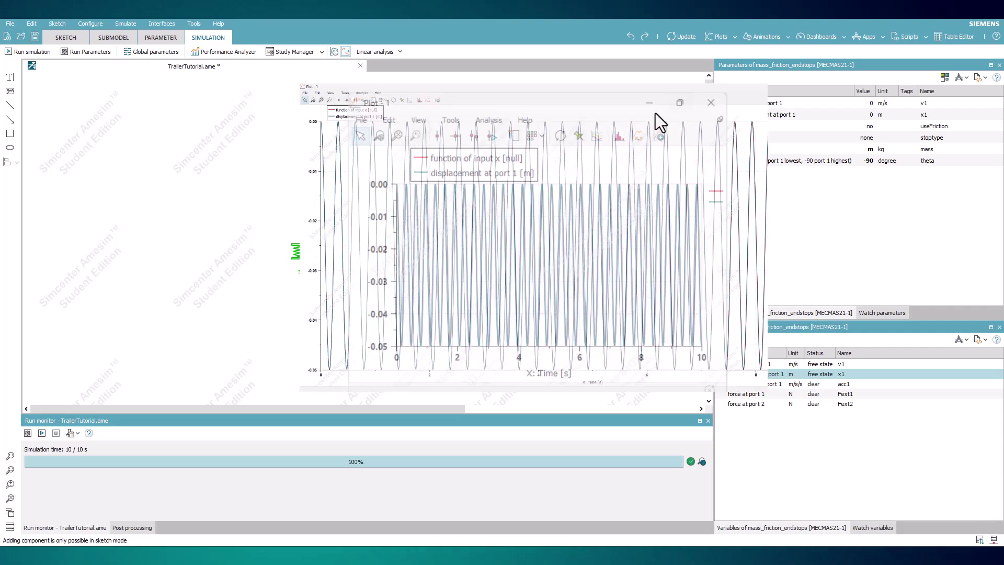